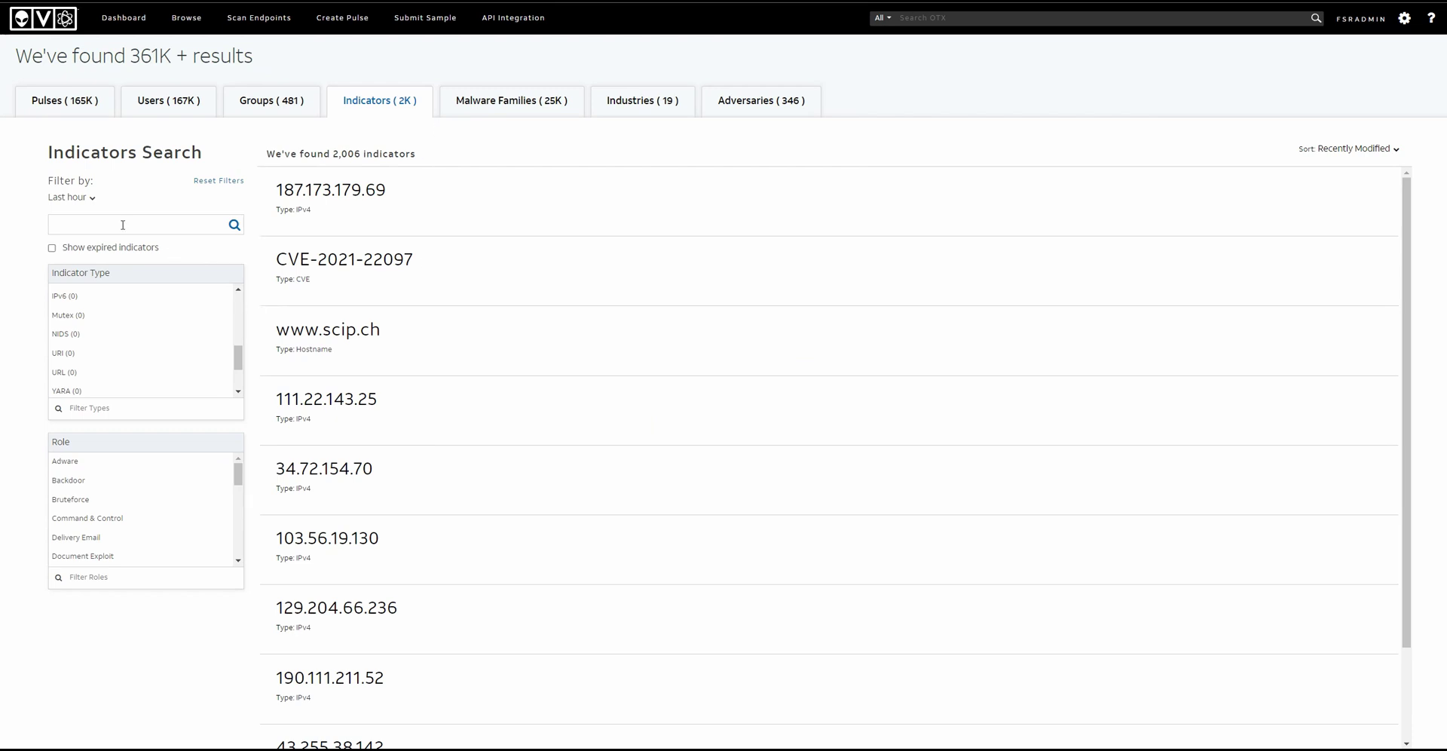
- Review the indicator types listed for the last hour in the Indicators Search results
click(71, 198)
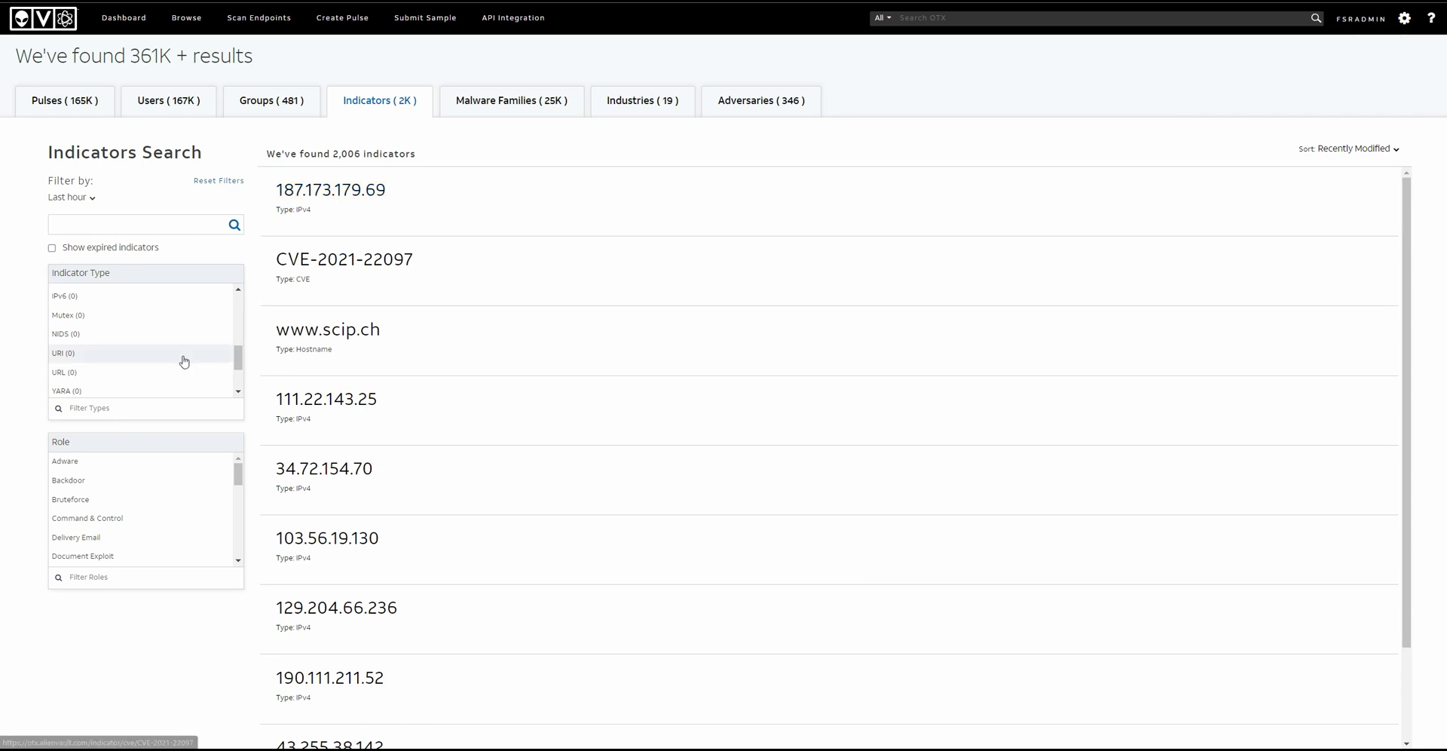
scroll(101, 339, up, 1)
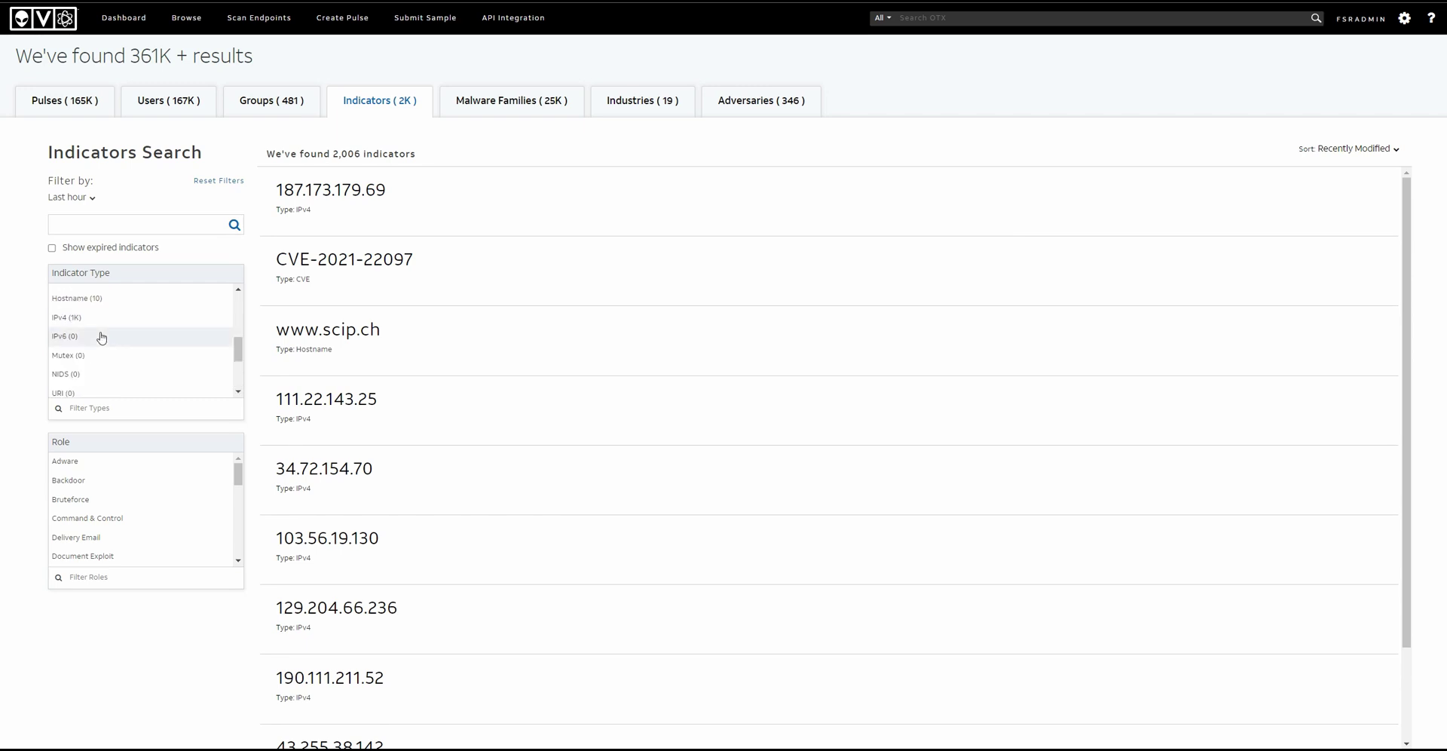
scroll(113, 355, up, 5)
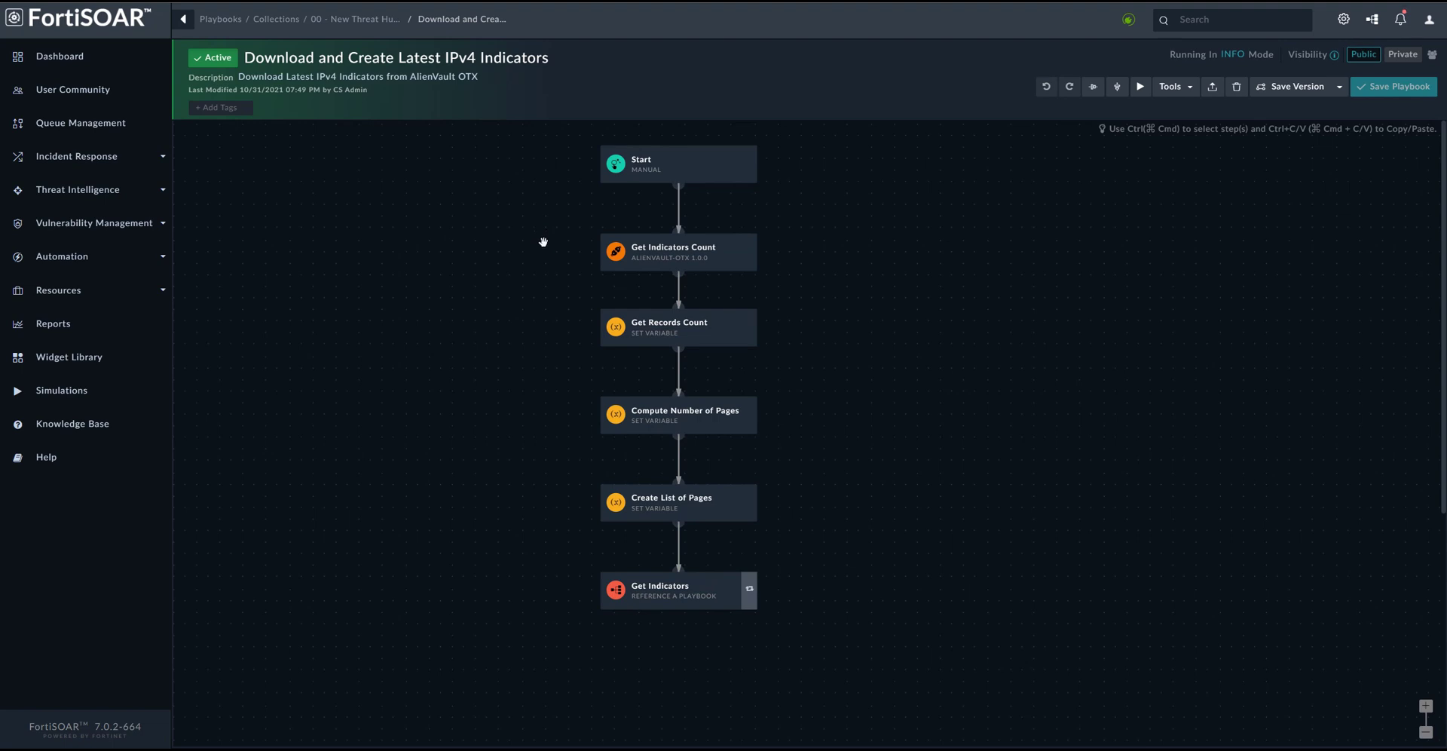
- In FortiSOAR, open the playbook's execution history and inspect the outputs of Get Records Count and Compute Number of Pages
mouse_move(681, 266)
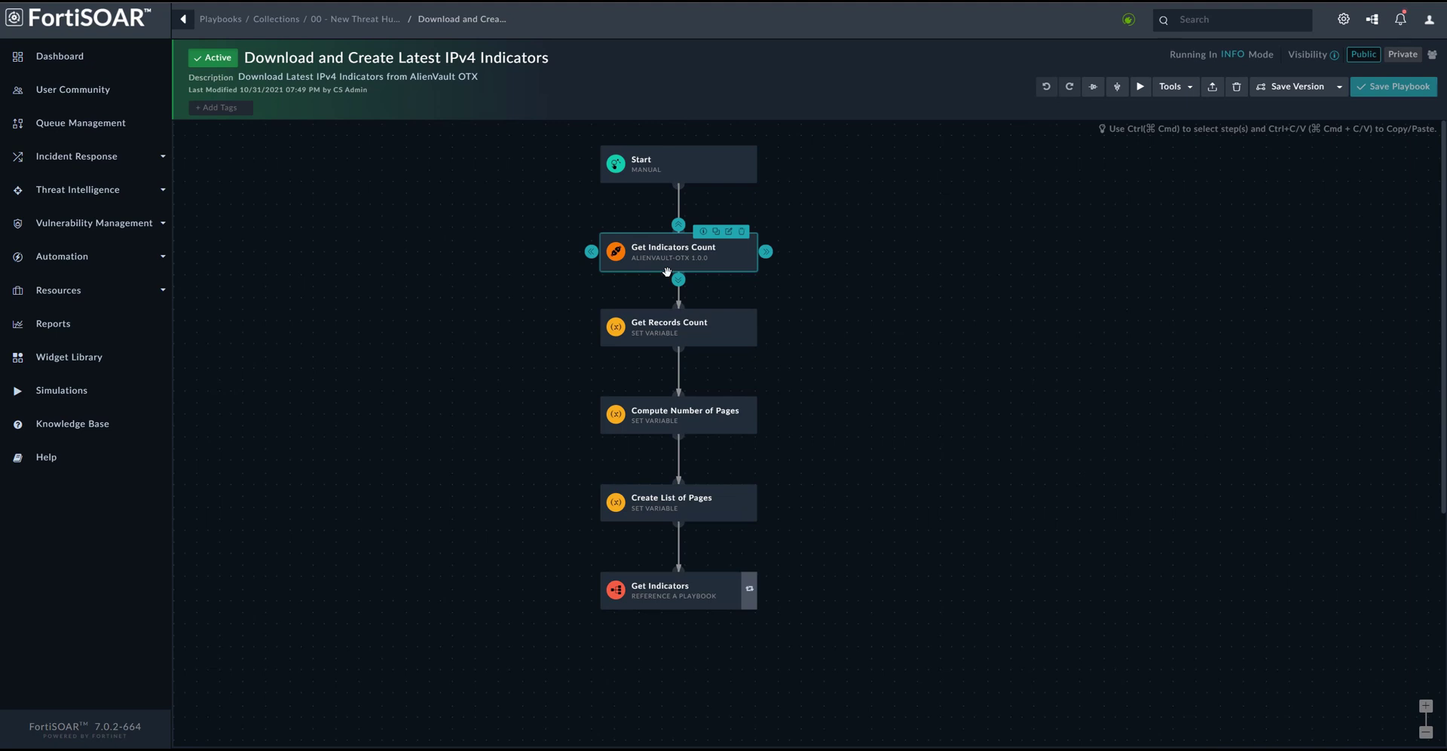
click(1173, 86)
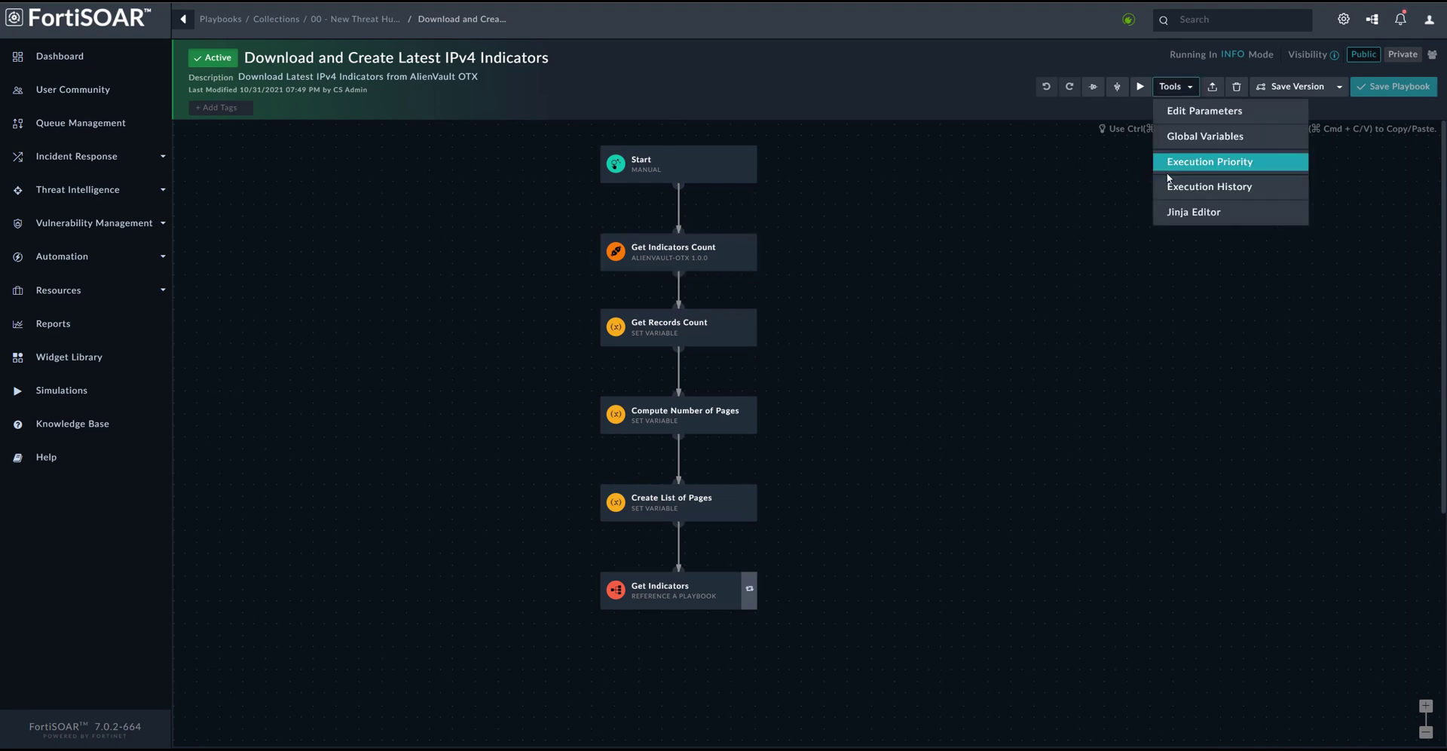
click(1171, 187)
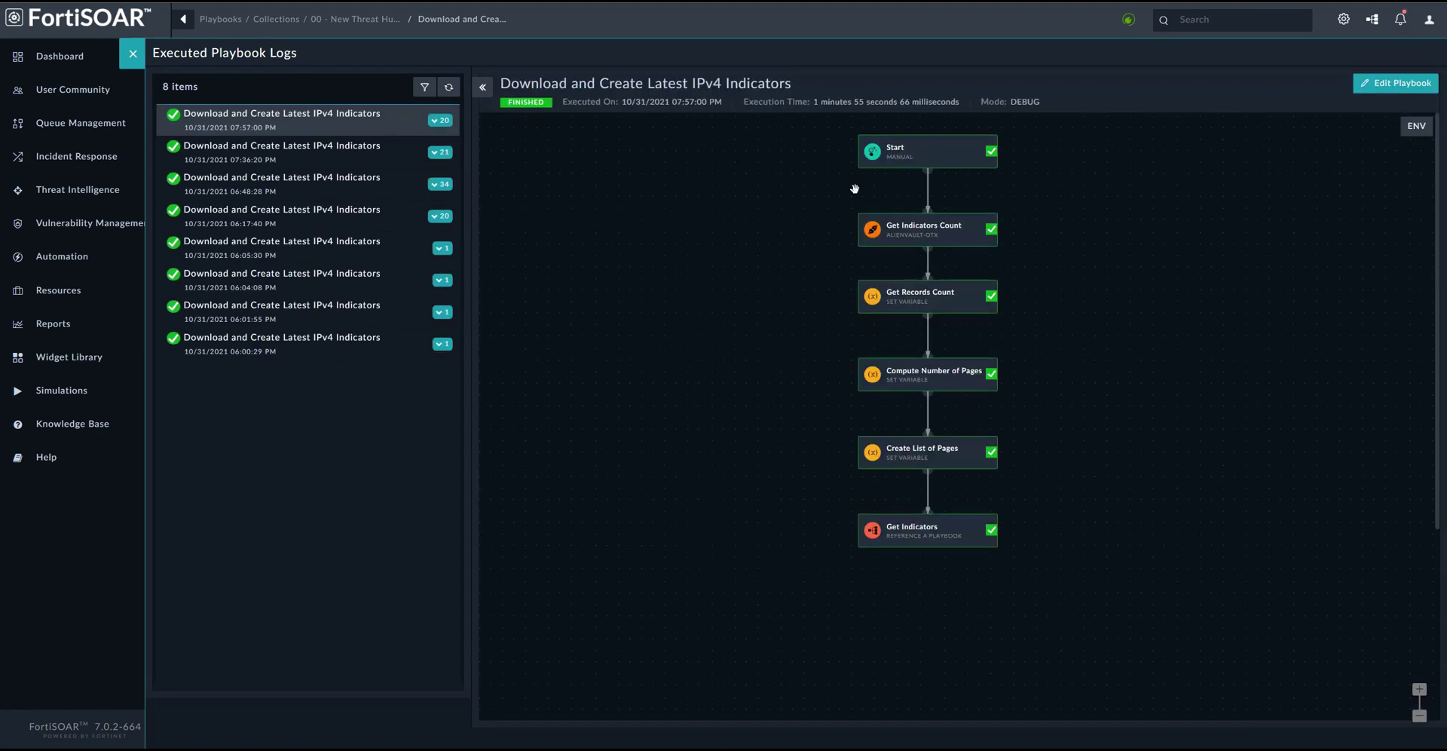
click(907, 294)
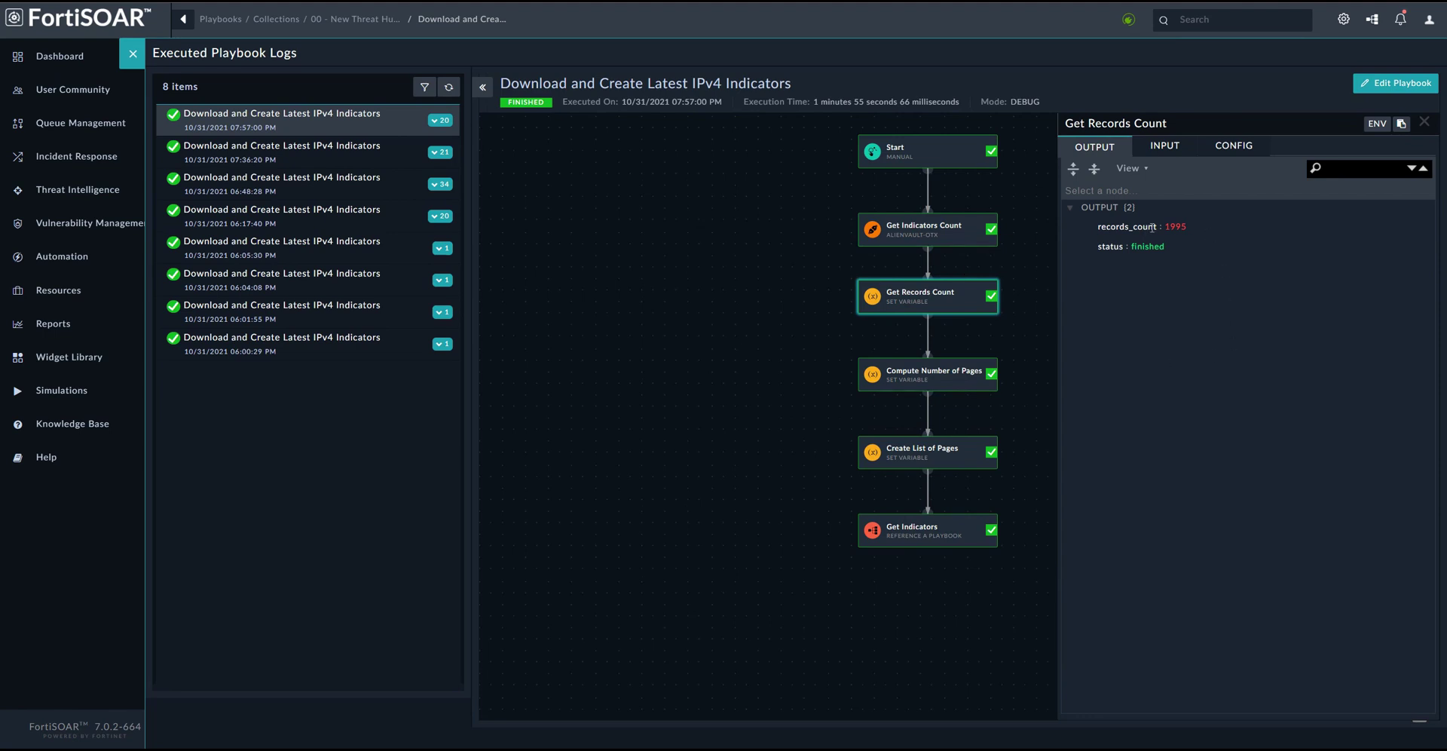
click(918, 380)
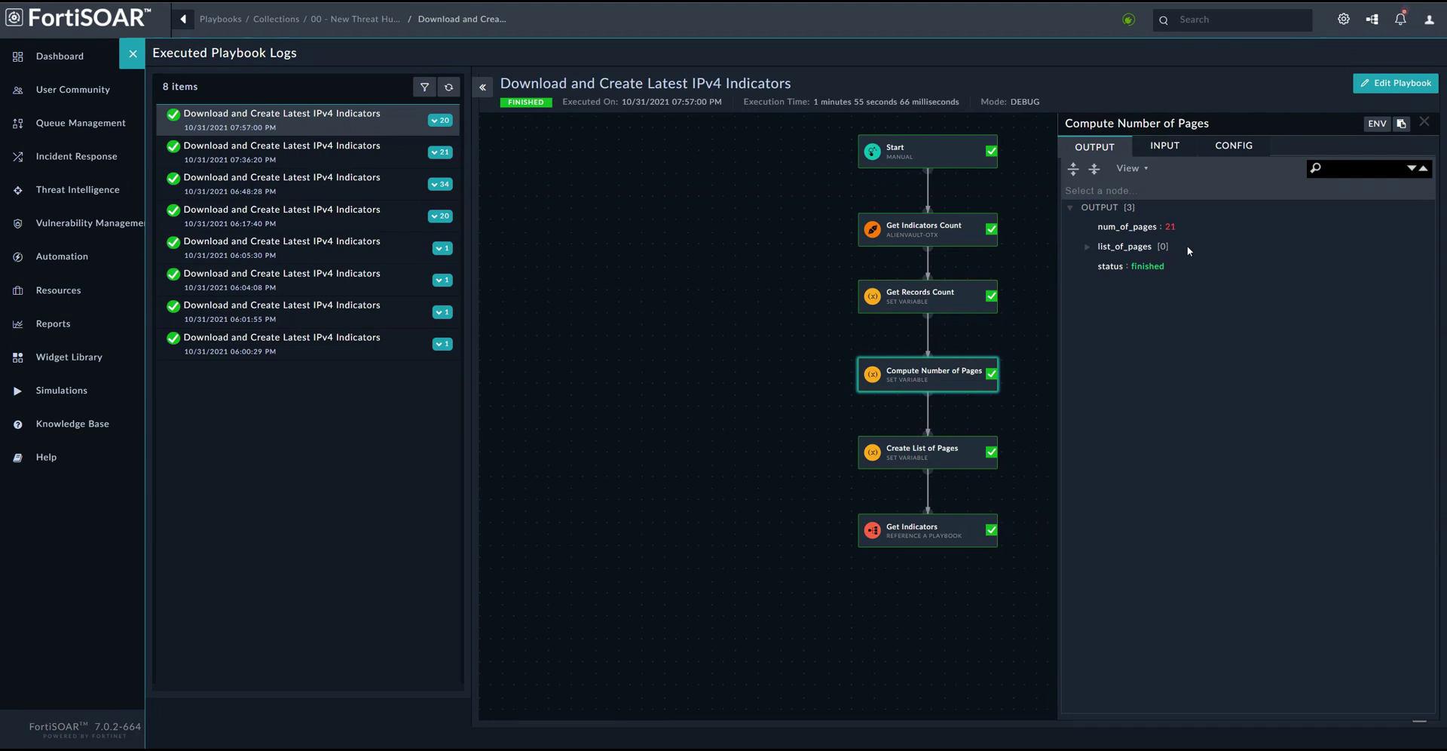
- Show the run's environment variables and expand list_of_pages to review its entries
click(1377, 124)
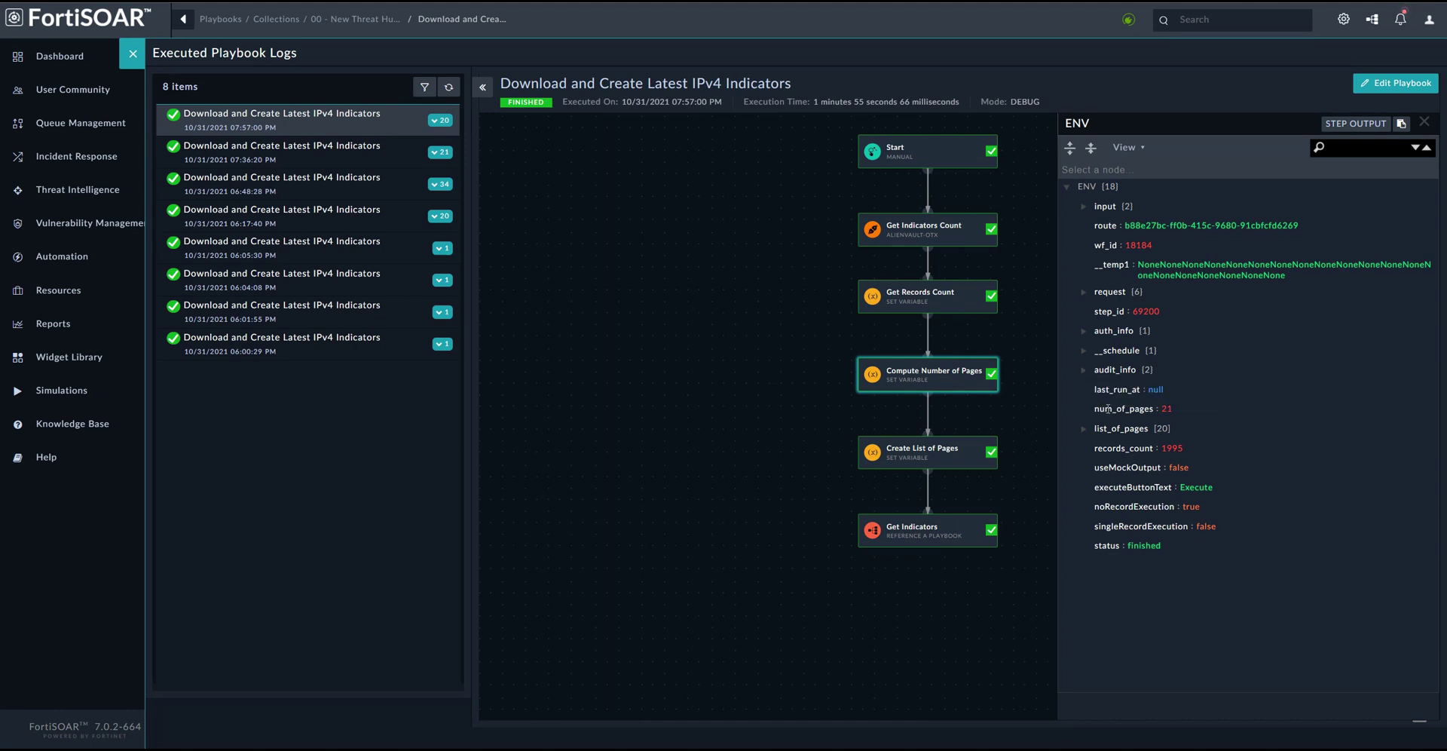
click(1084, 429)
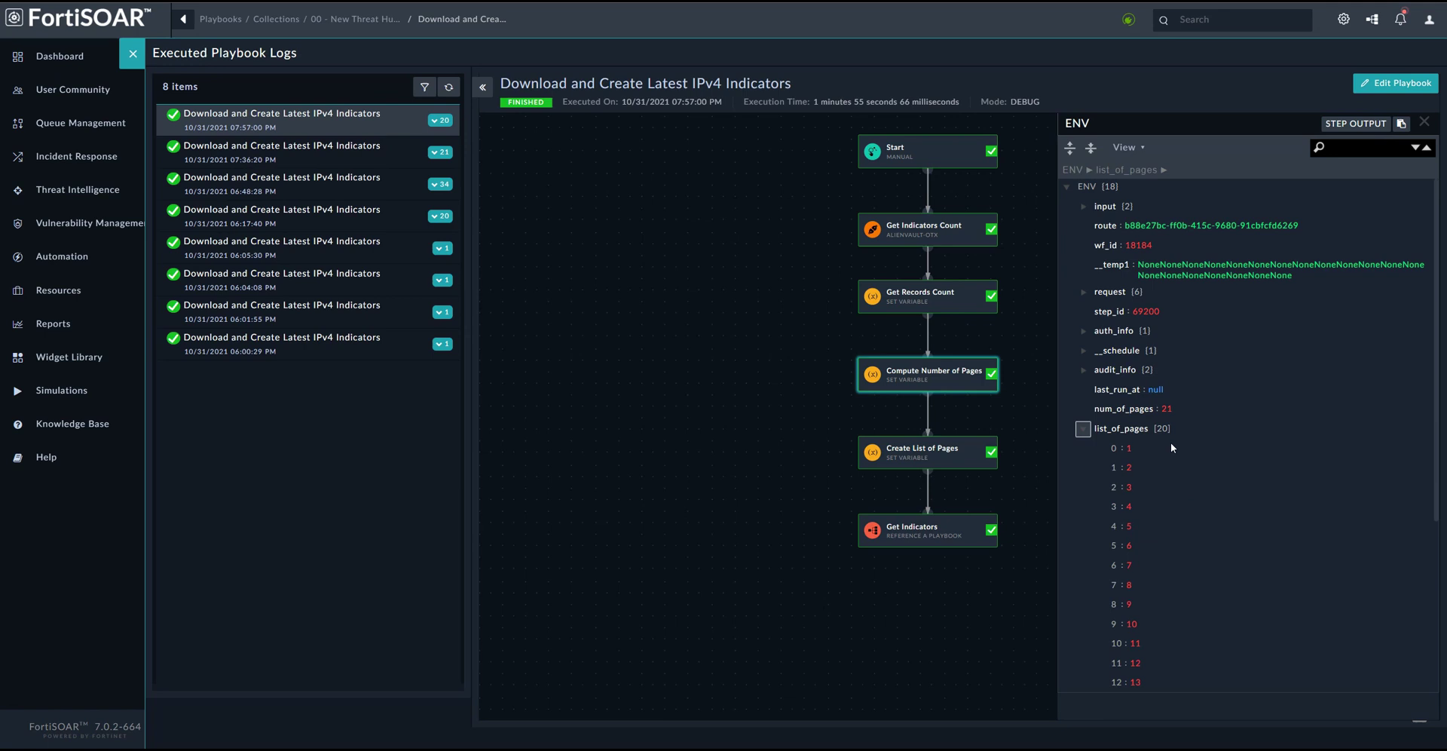
scroll(1176, 417, down, 2)
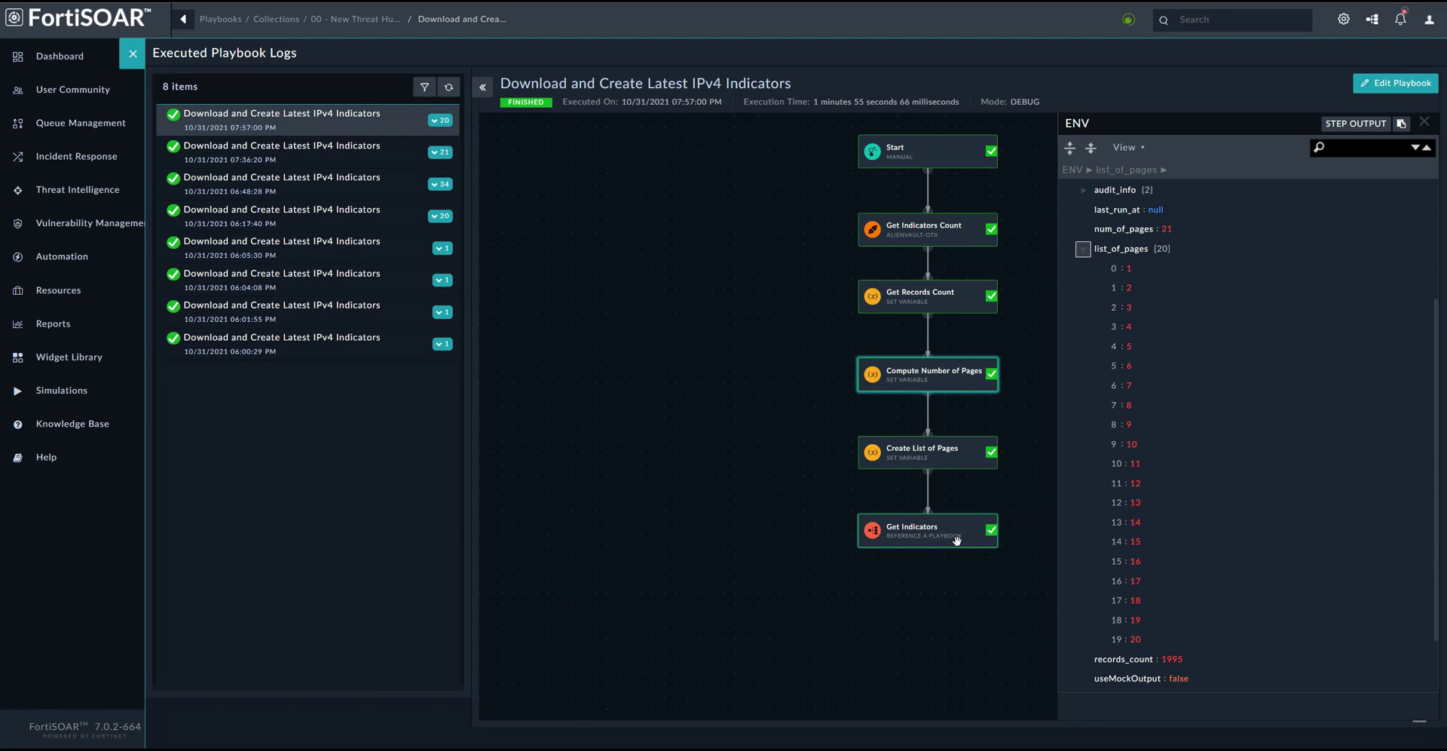
- Open the first Request Indicators Page run under the latest execution and inspect the evaluated query parameters of Get Results Page
click(438, 120)
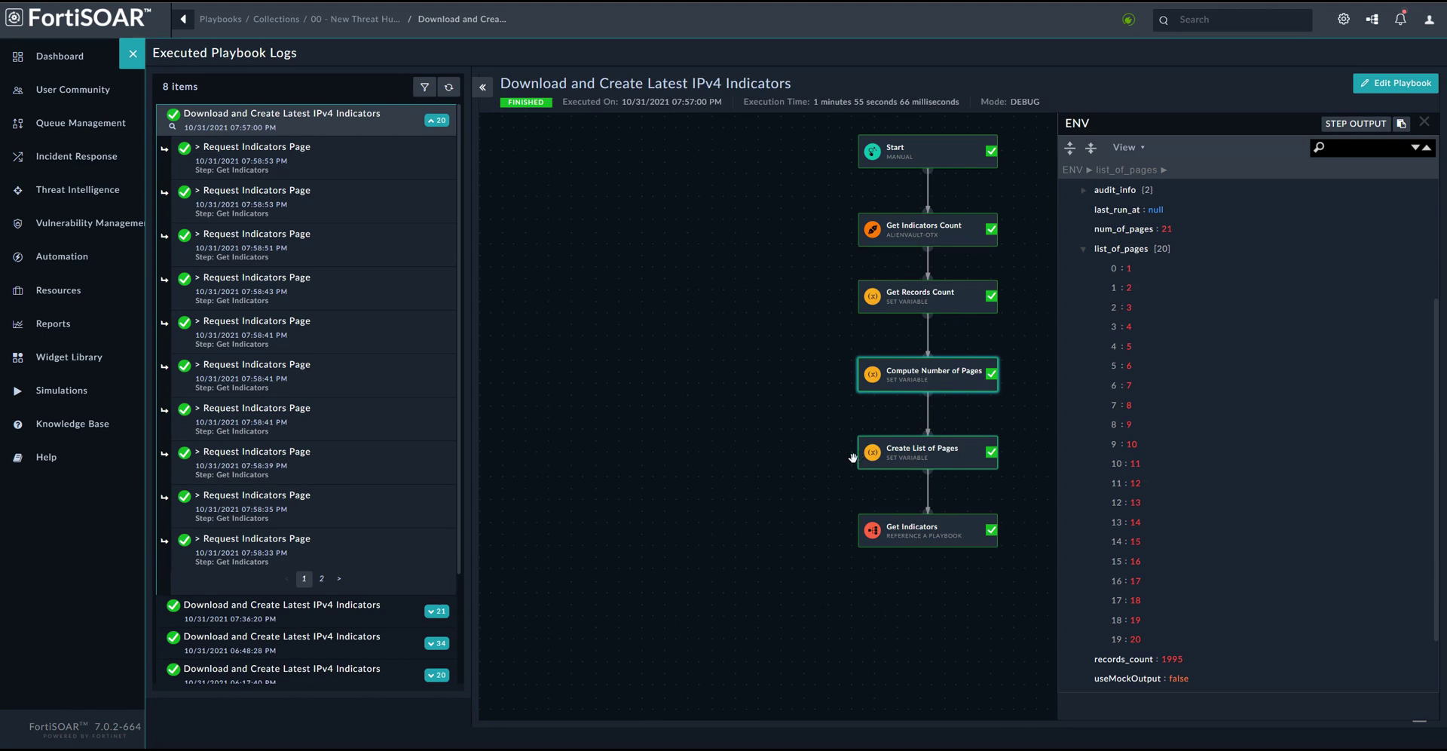
click(307, 158)
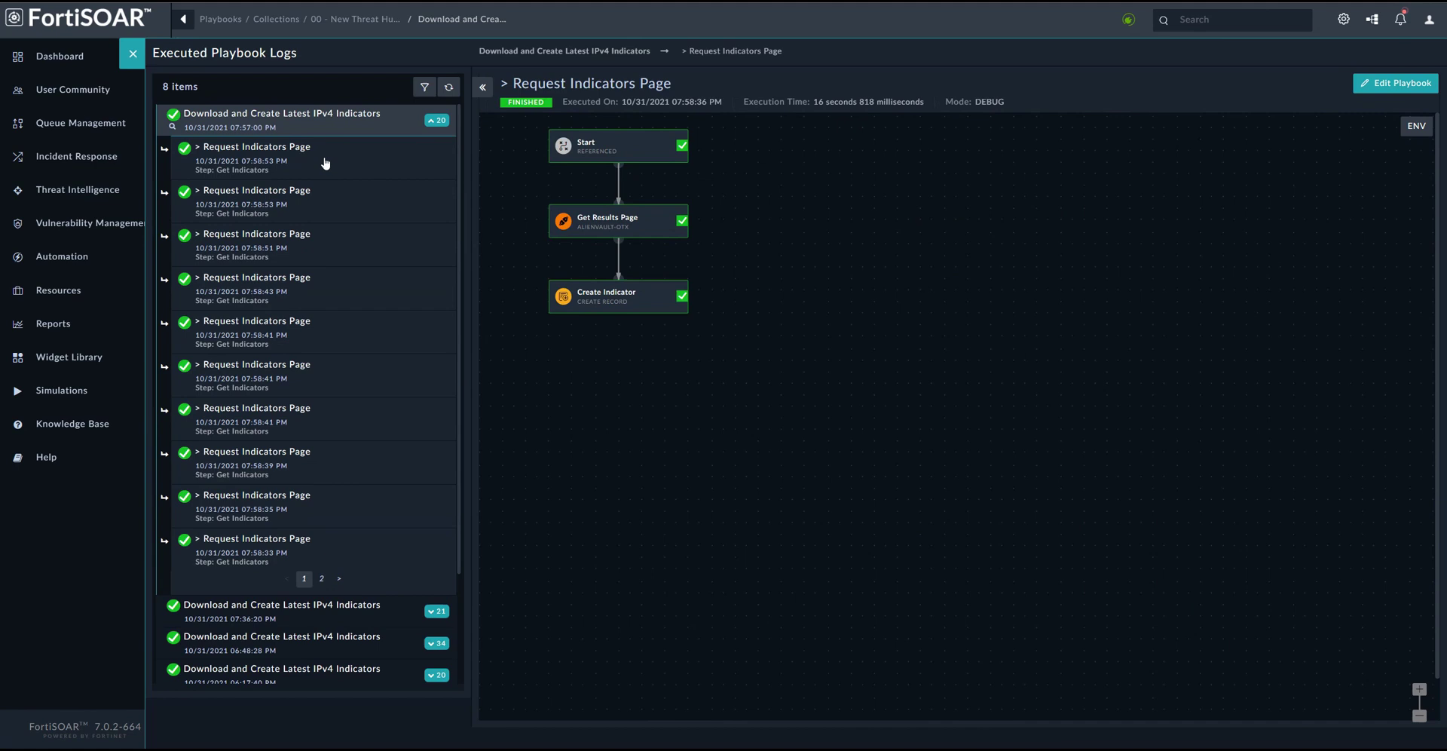
click(585, 226)
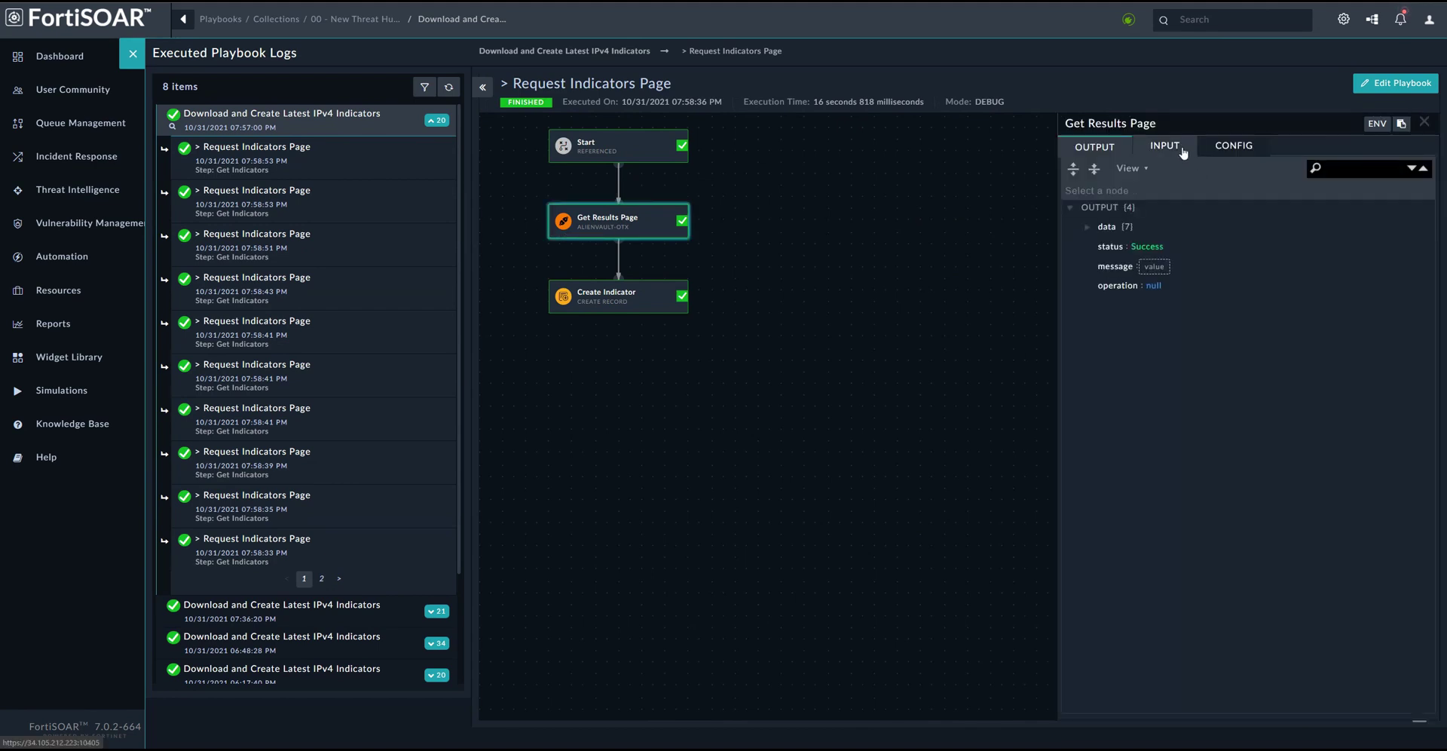
click(1181, 146)
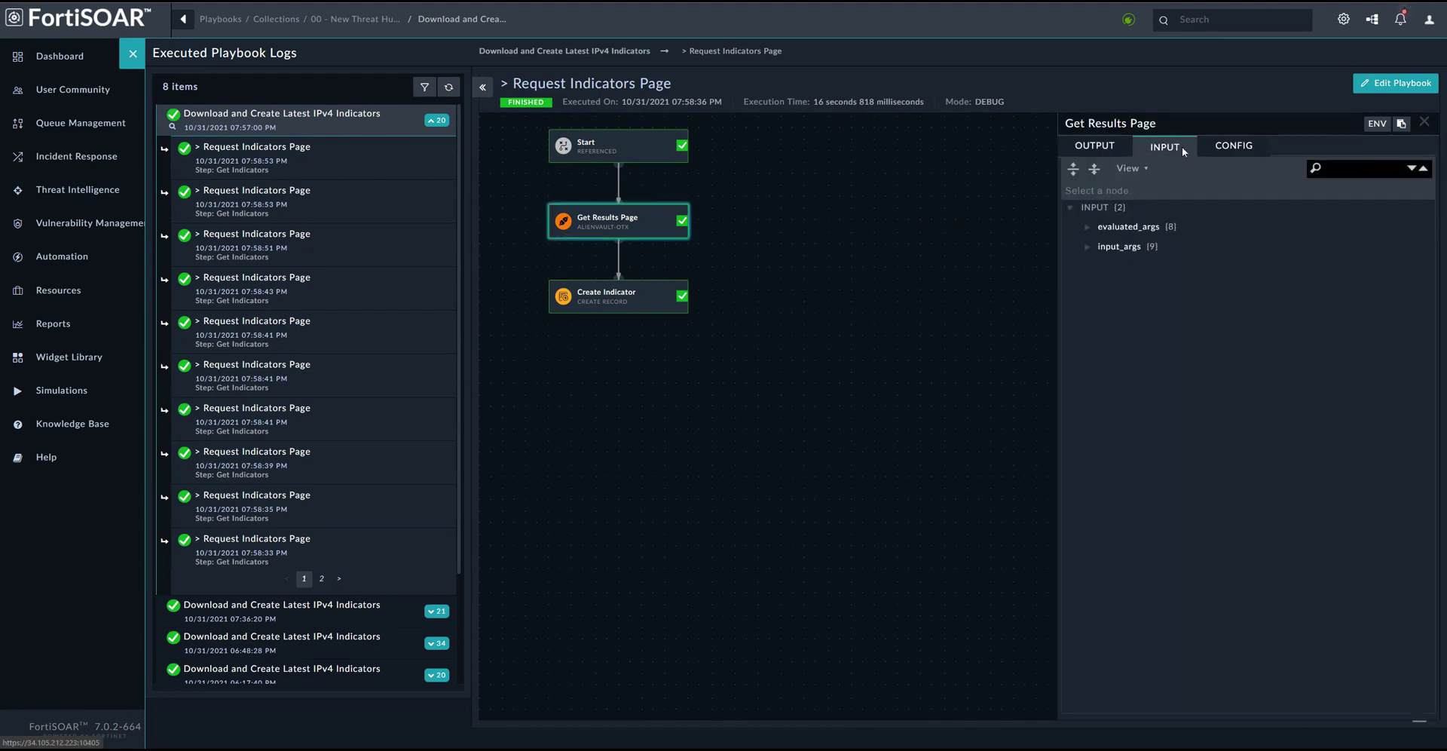
click(1088, 226)
click(1105, 286)
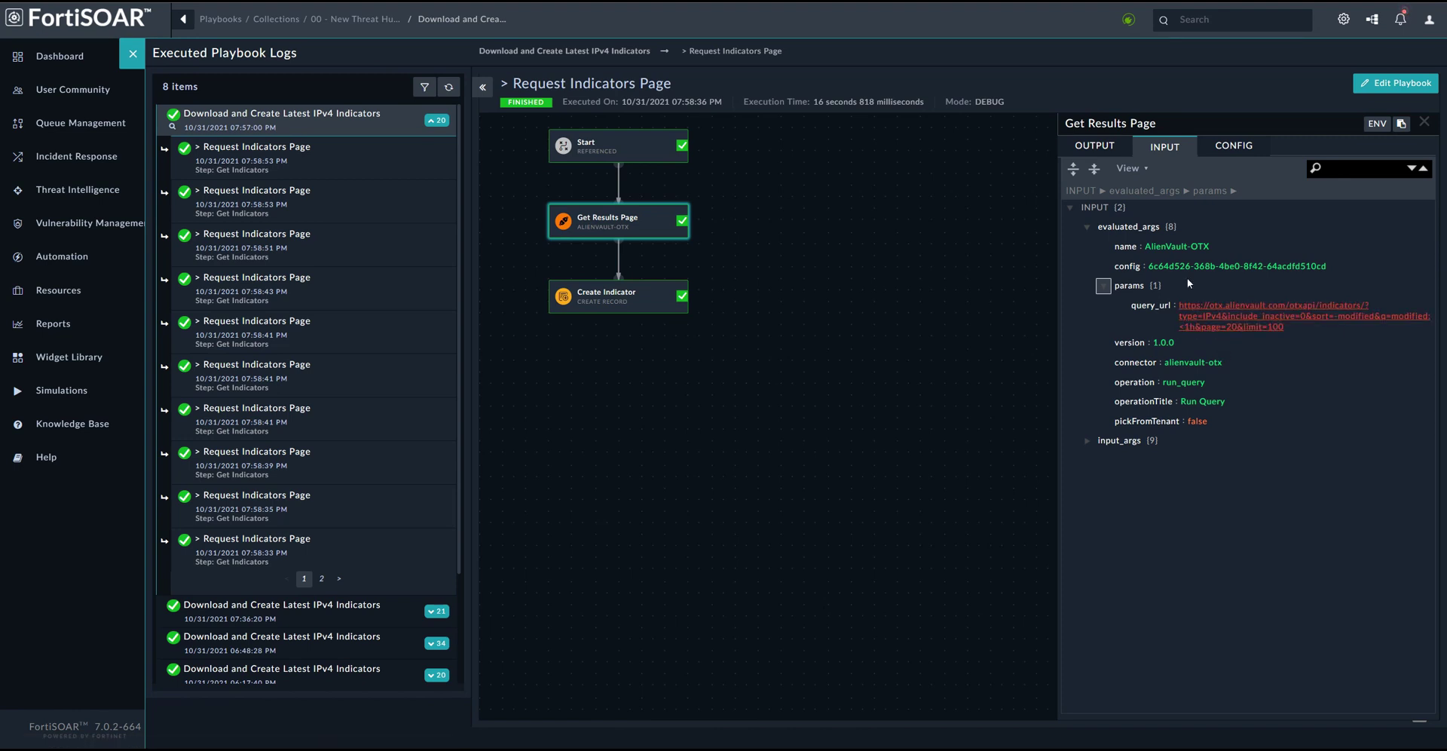
- Inspect the first entry in the results data of the Get Results Page output
click(1104, 147)
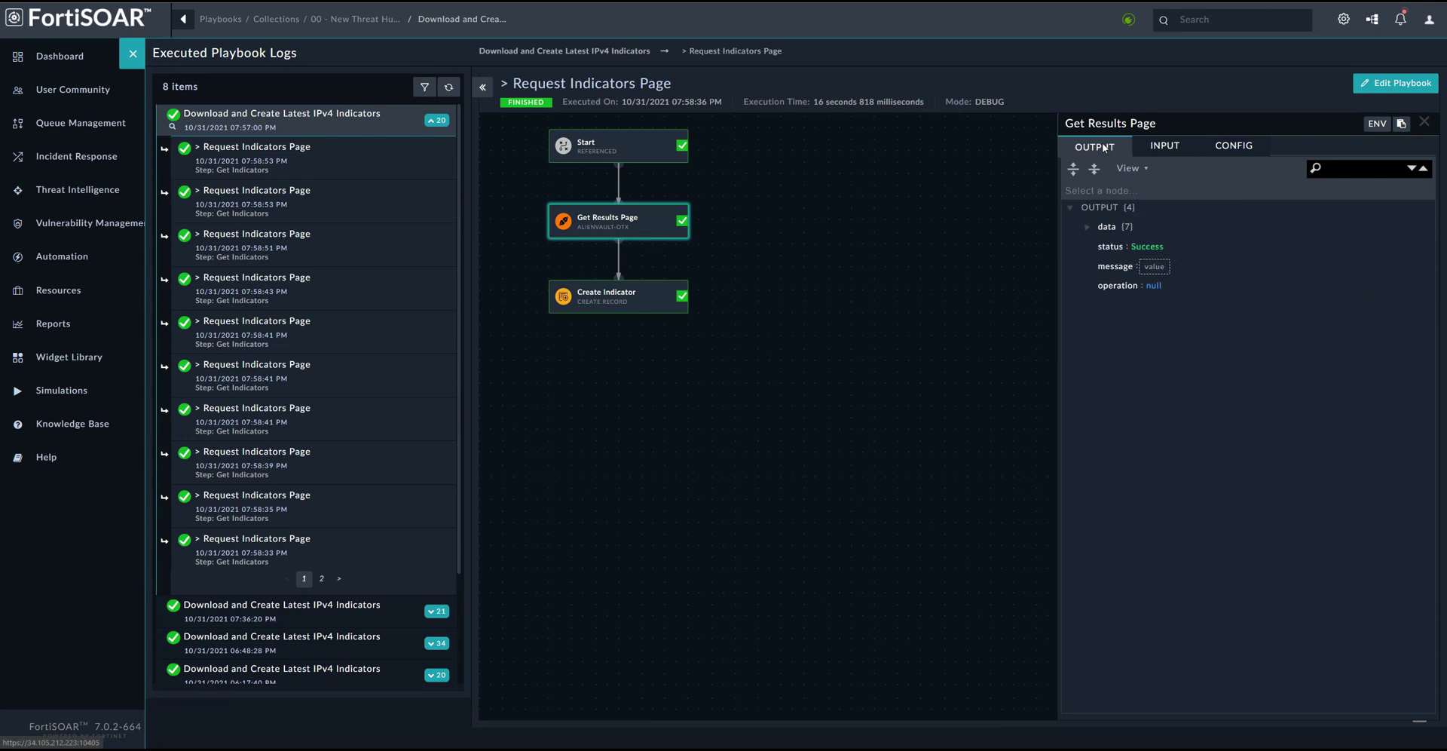
click(1087, 226)
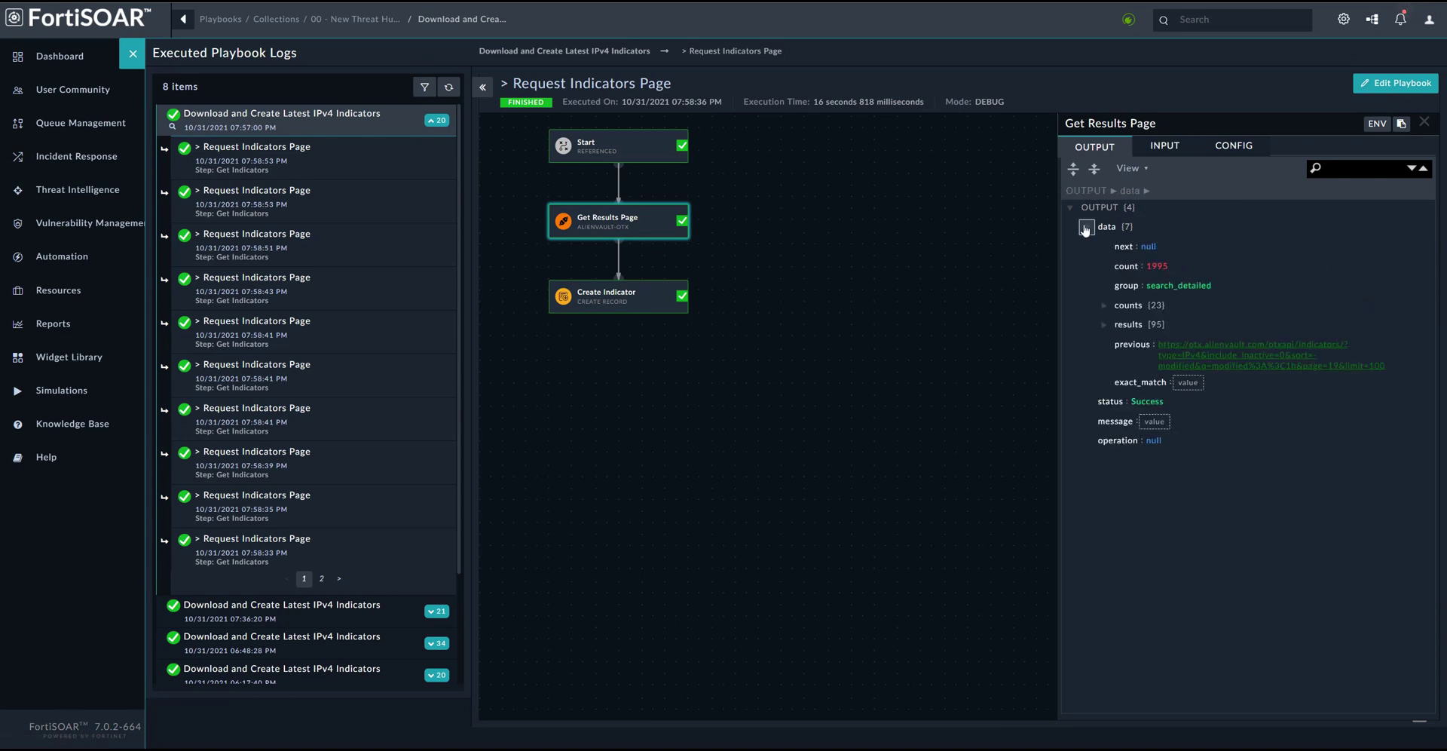
click(1104, 326)
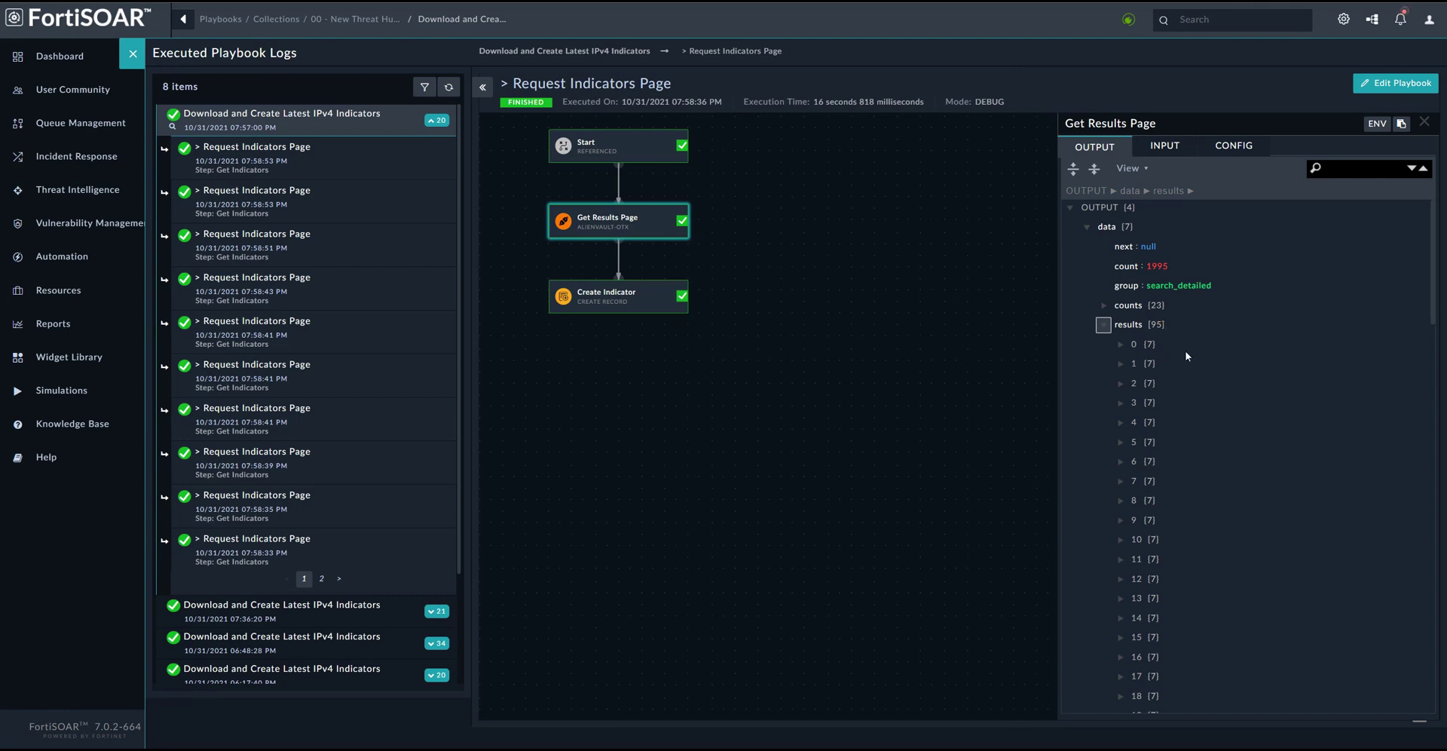
click(1121, 344)
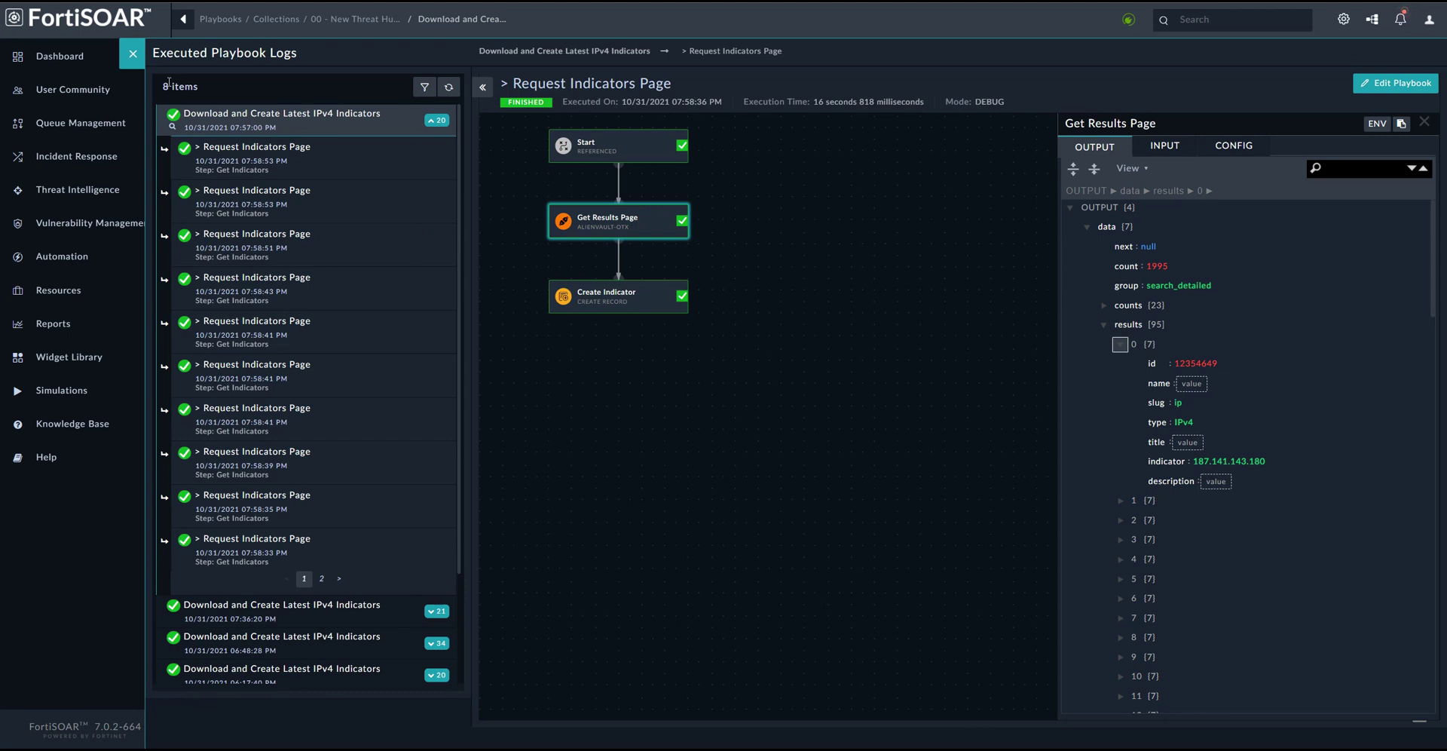
- Close the executed playbook logs and browse the Threat Intelligence indicators list
click(132, 53)
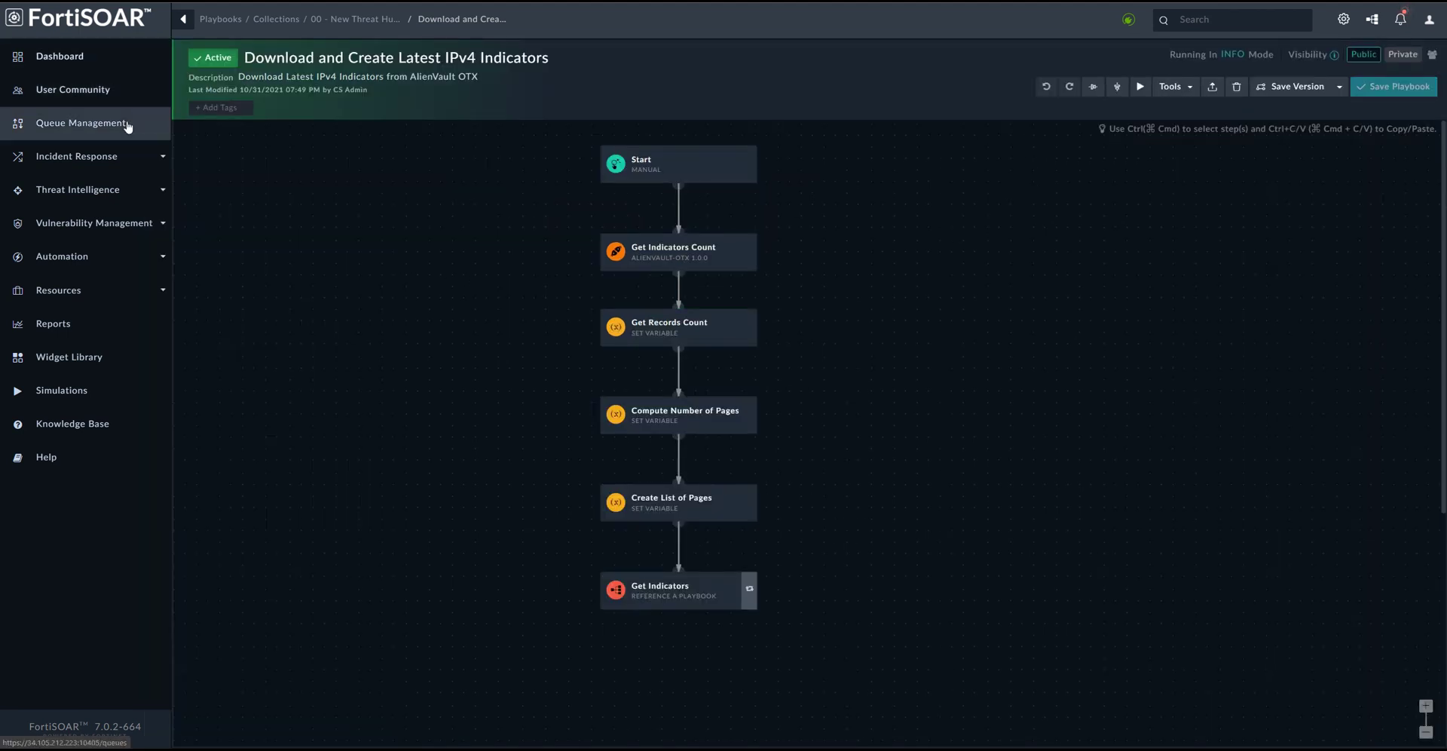
click(77, 156)
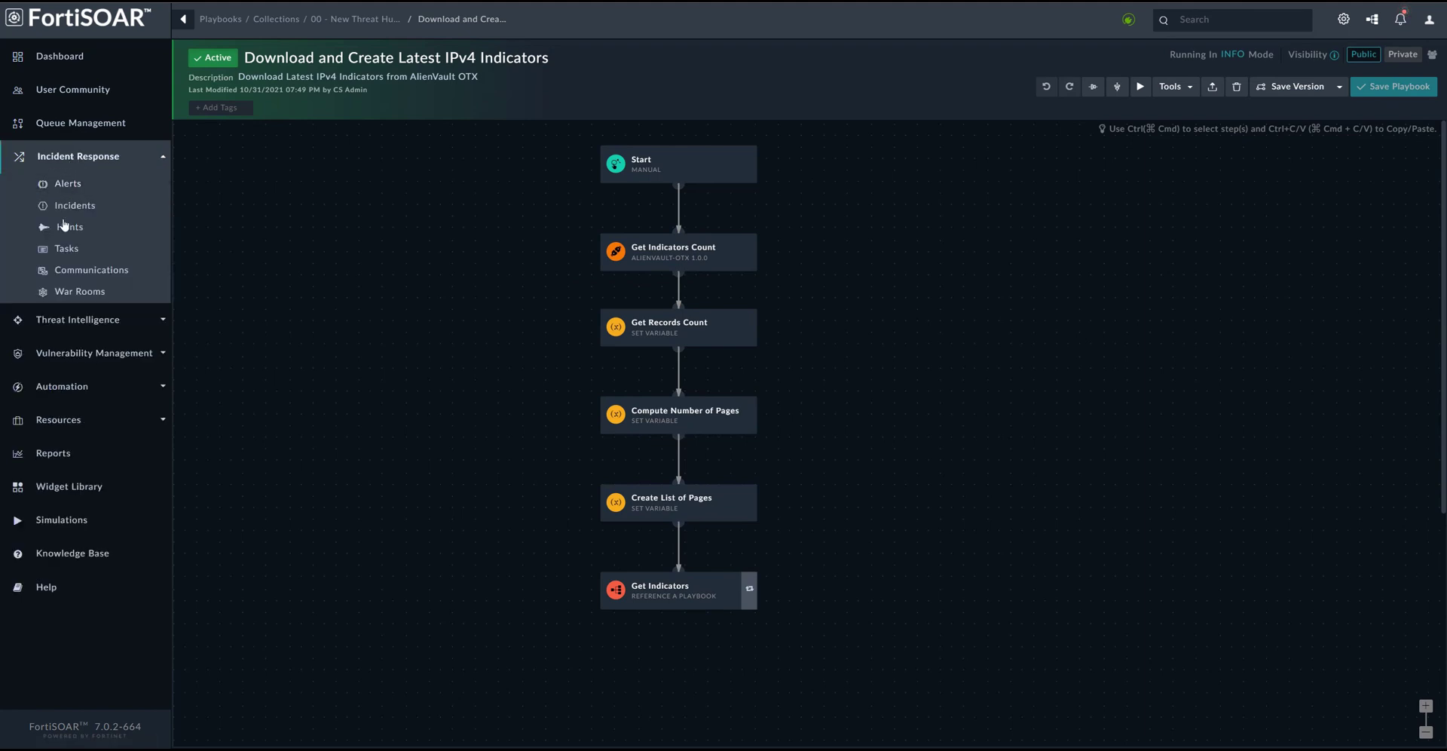
click(77, 320)
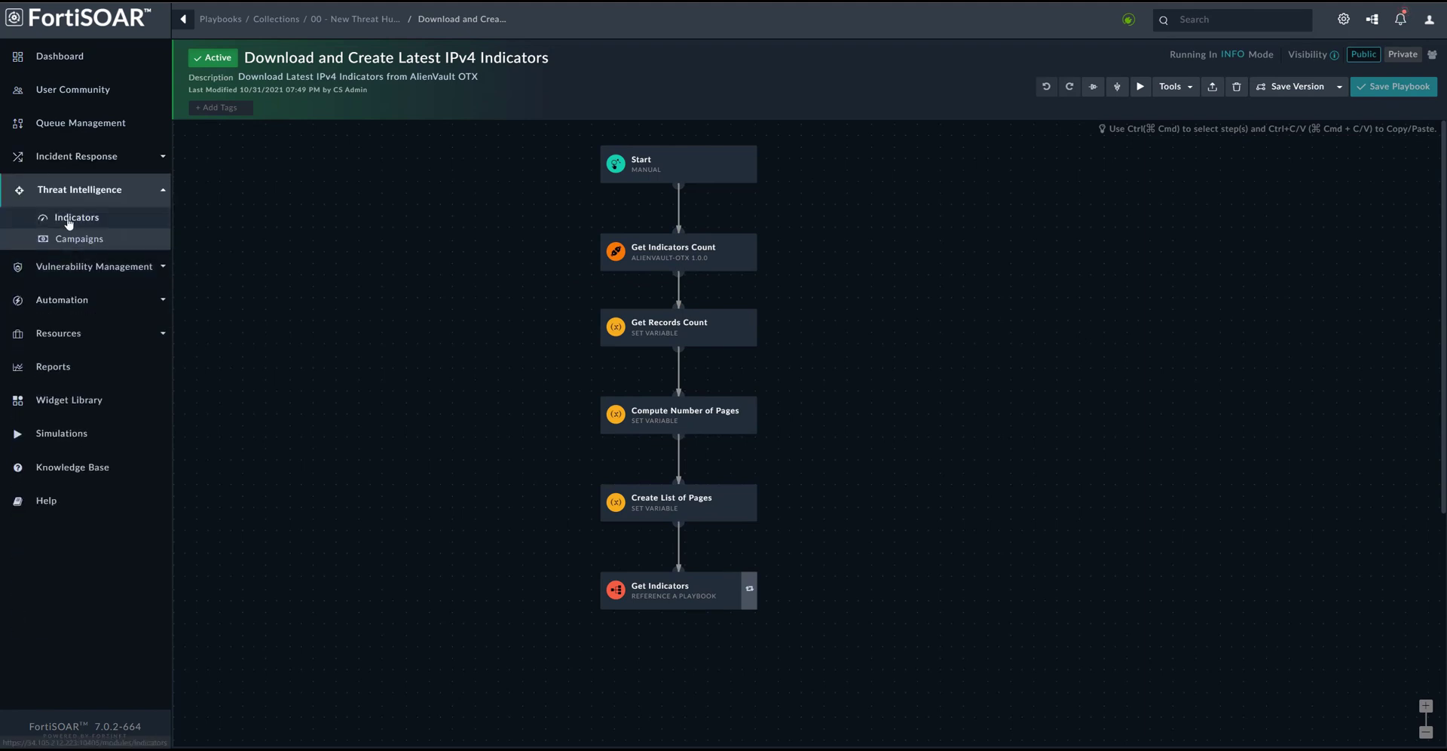
click(68, 220)
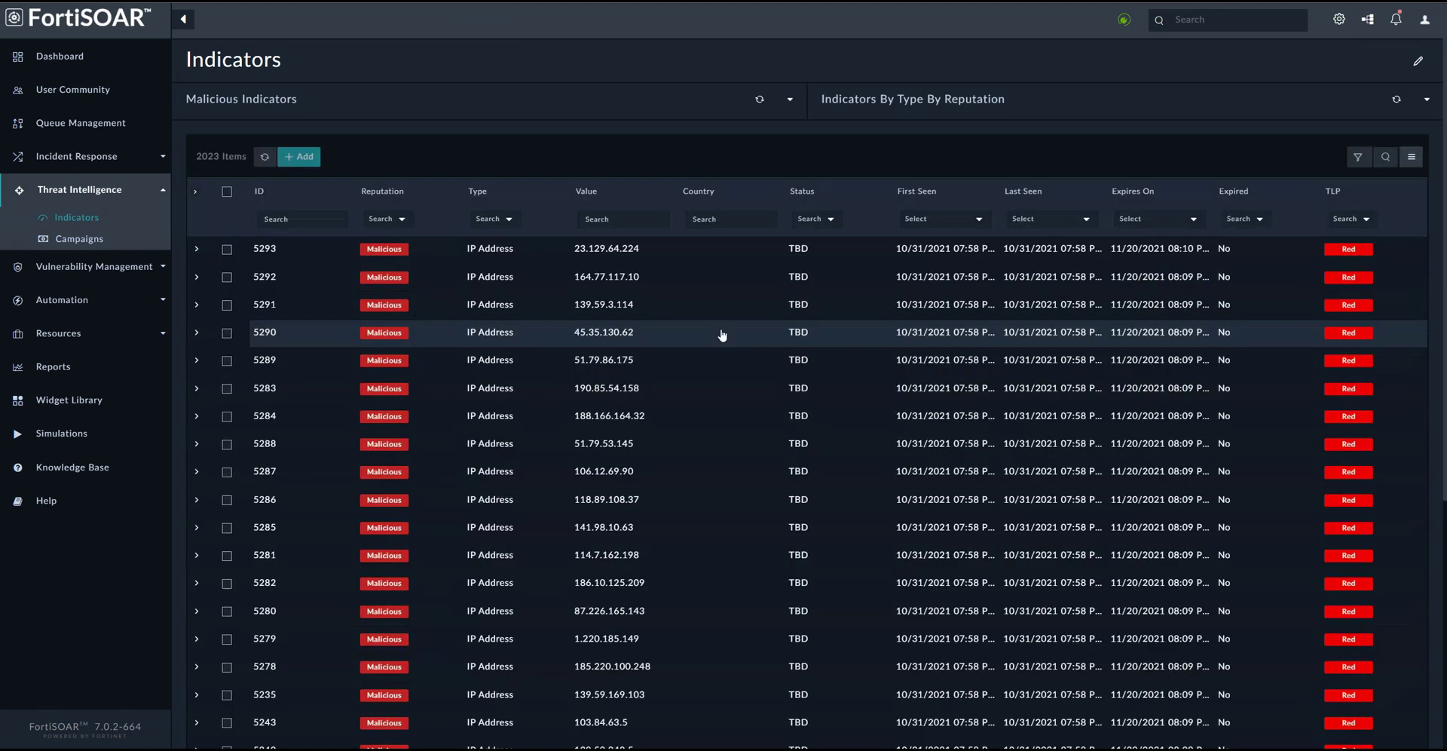
scroll(555, 354, down, 5)
scroll(555, 353, up, 5)
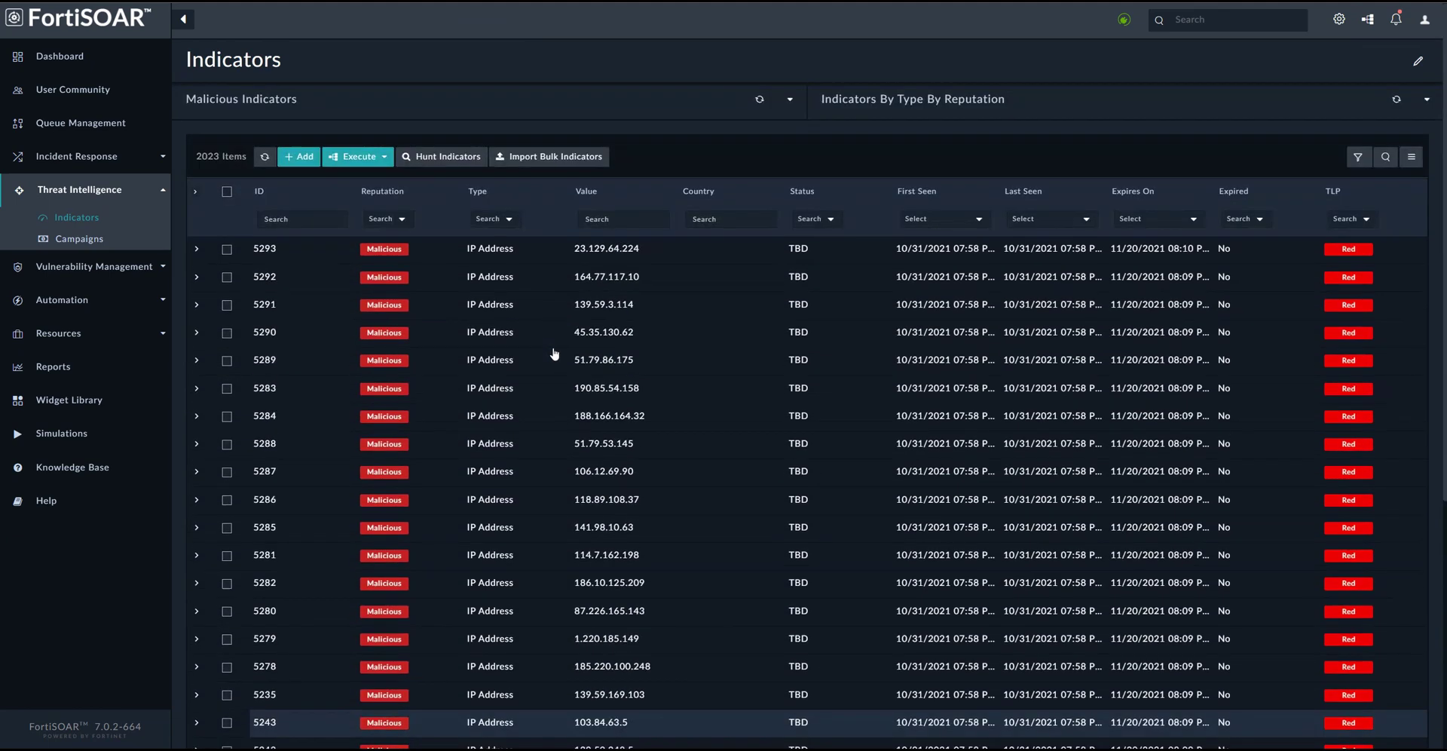
- Open the record of indicator 45.35.130.62, check its executed playbook logs, and return to the indicators list
click(670, 346)
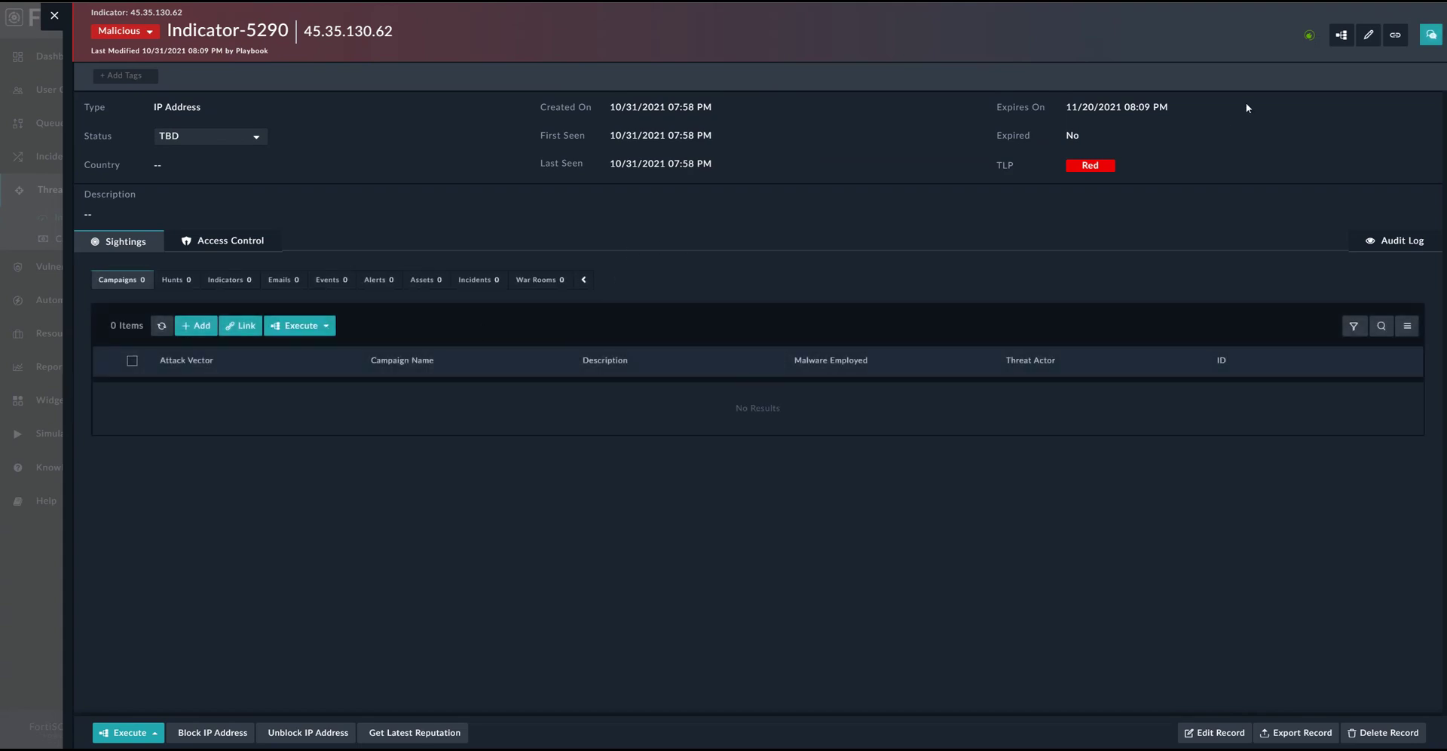
click(1337, 38)
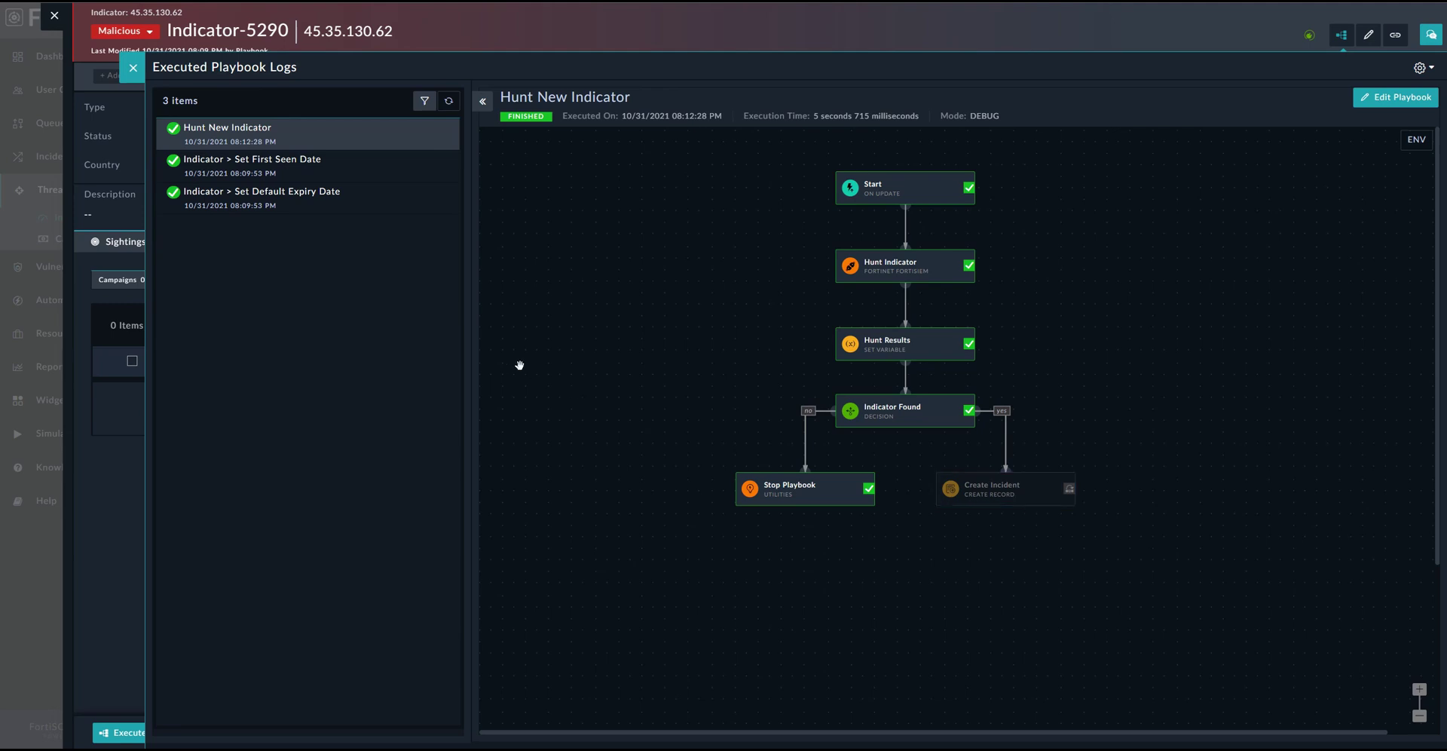
click(134, 68)
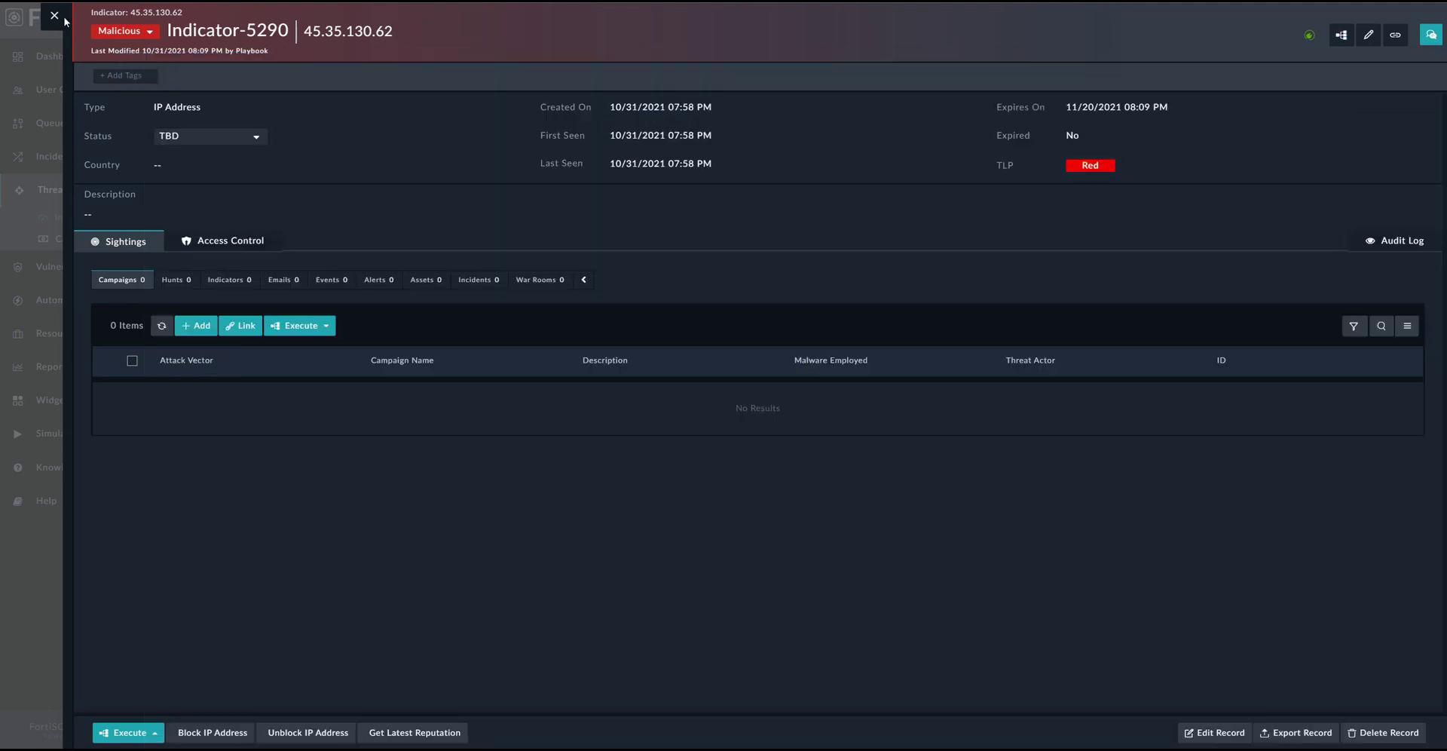
click(54, 16)
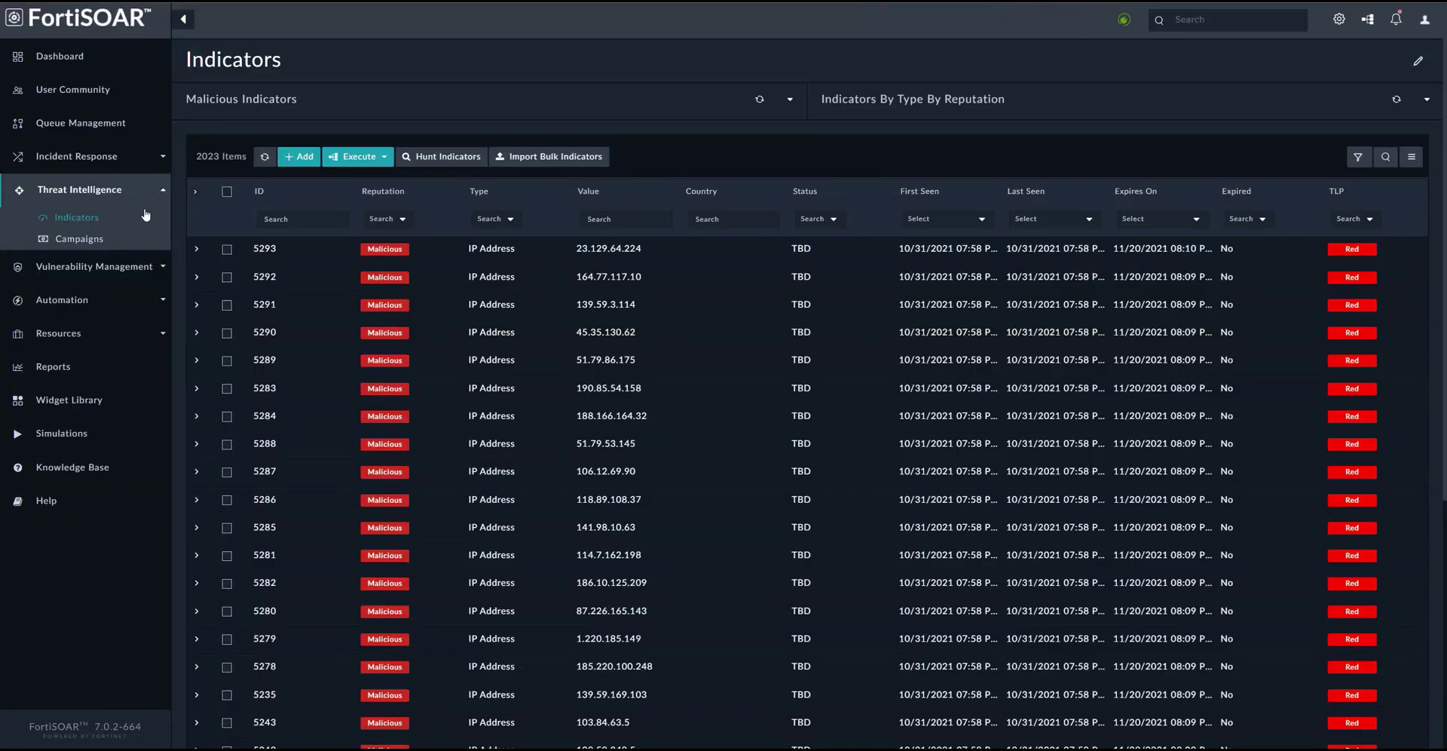
- Open the incident "Malicious Indicator 23.129.64.201 Found" and review its details, relationship graph and linked indicators
click(62, 158)
click(66, 206)
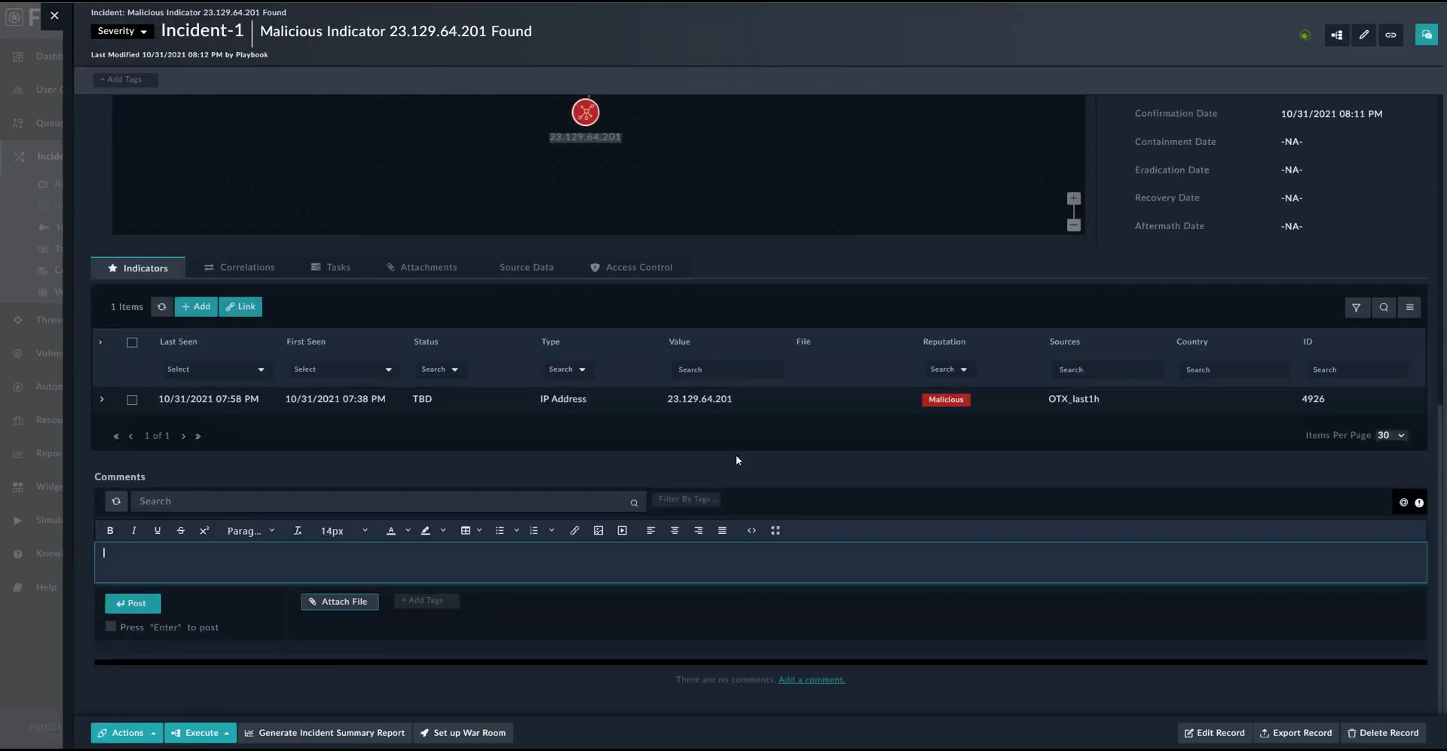
scroll(735, 454, up, 5)
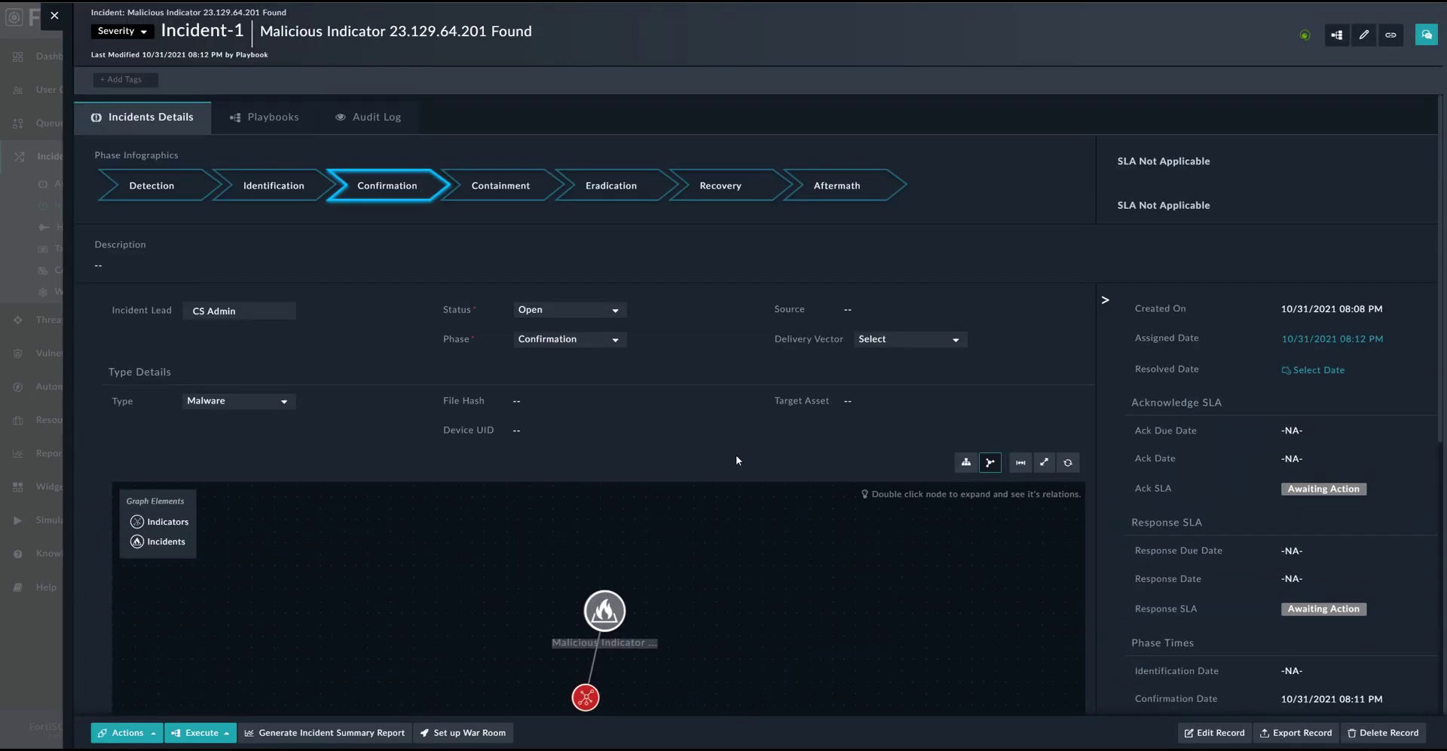
scroll(736, 457, down, 3)
scroll(737, 459, up, 3)
scroll(603, 548, down, 6)
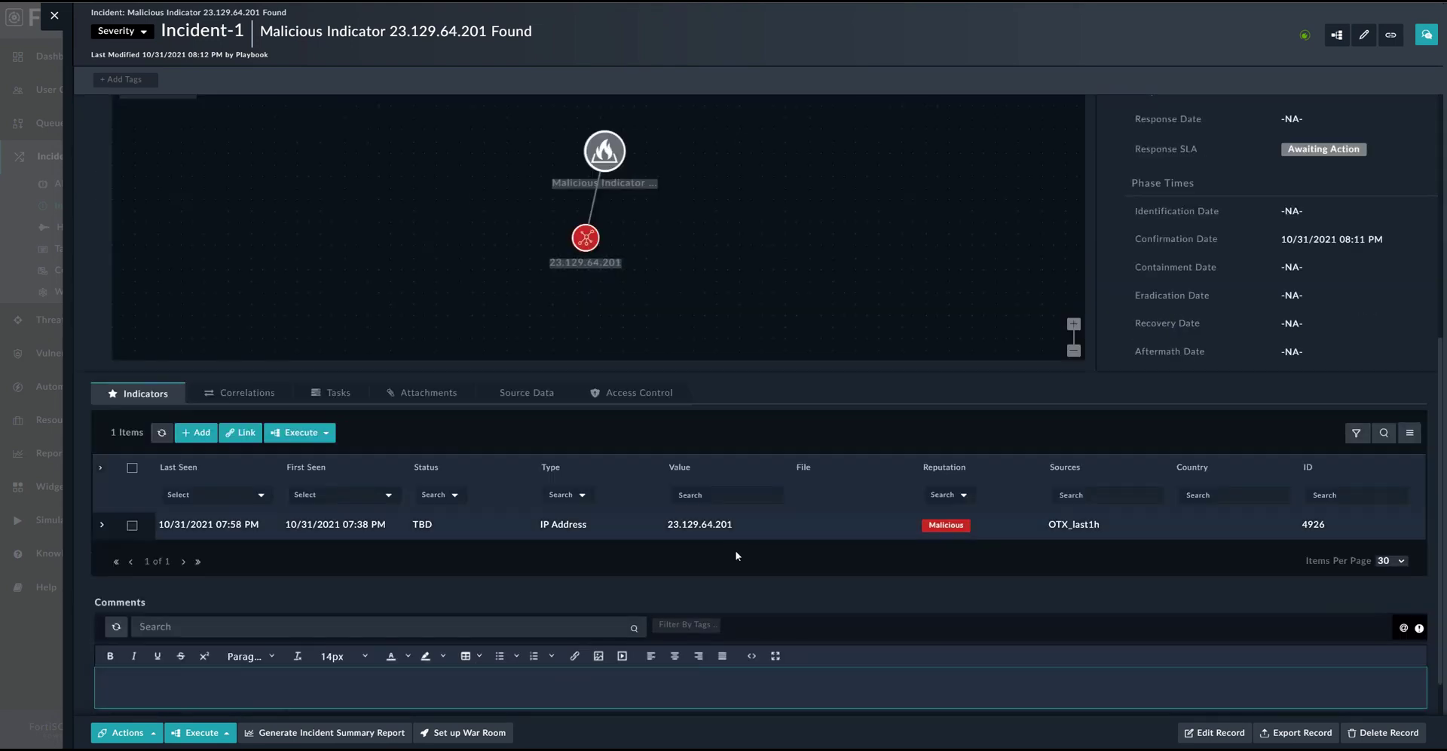